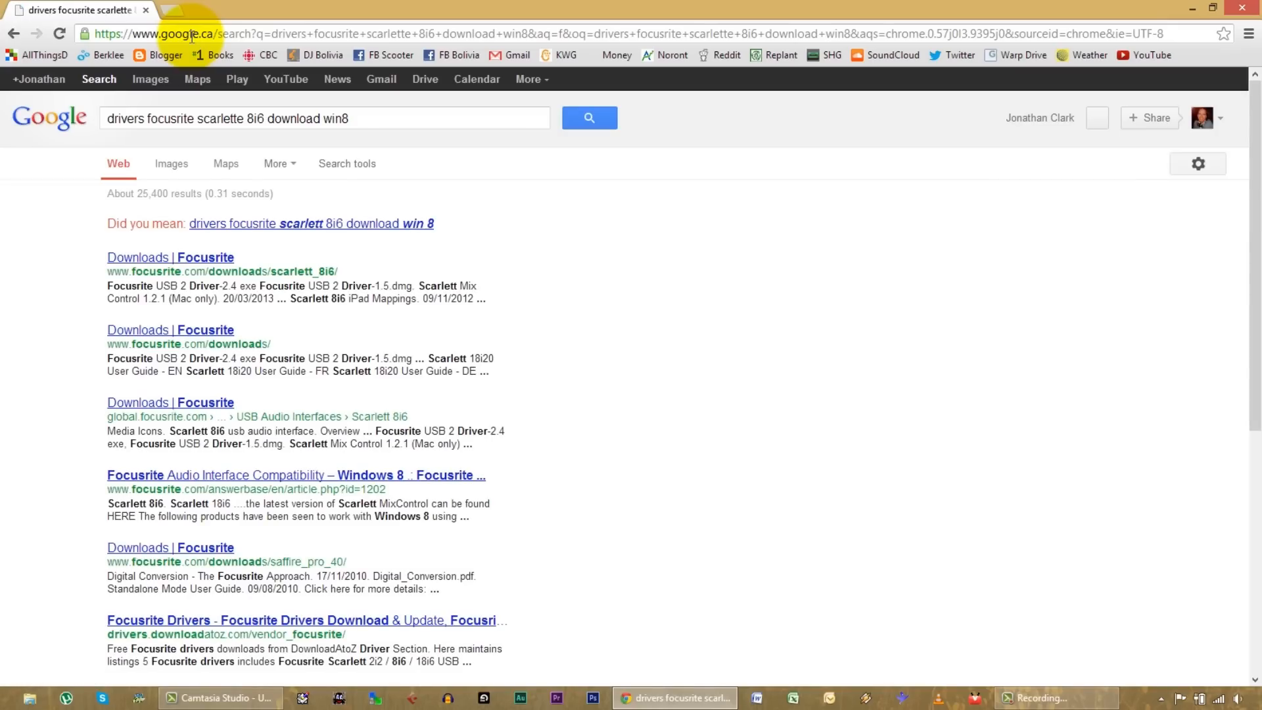
Step: Open the Focusrite downloads page for the Scarlett 8i6 and view its "Scarlett 8i6 - User Guide.pdf"
click(198, 257)
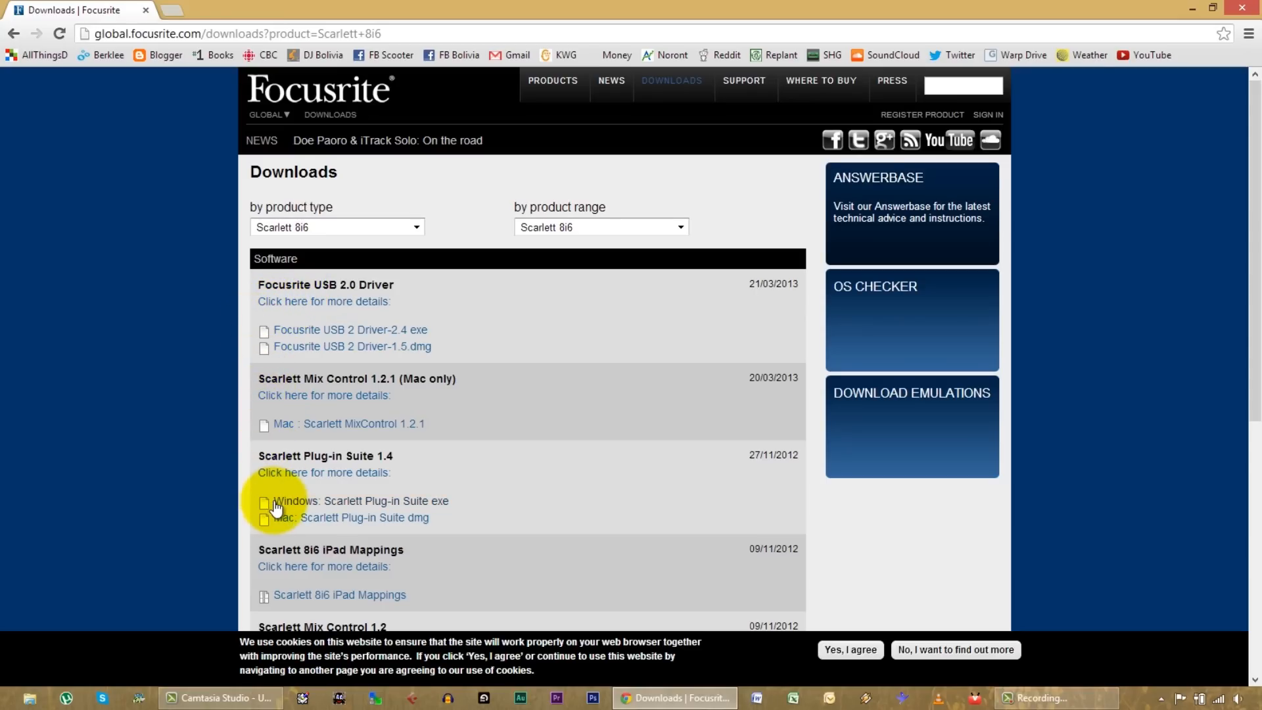
scroll(334, 570, down, 7)
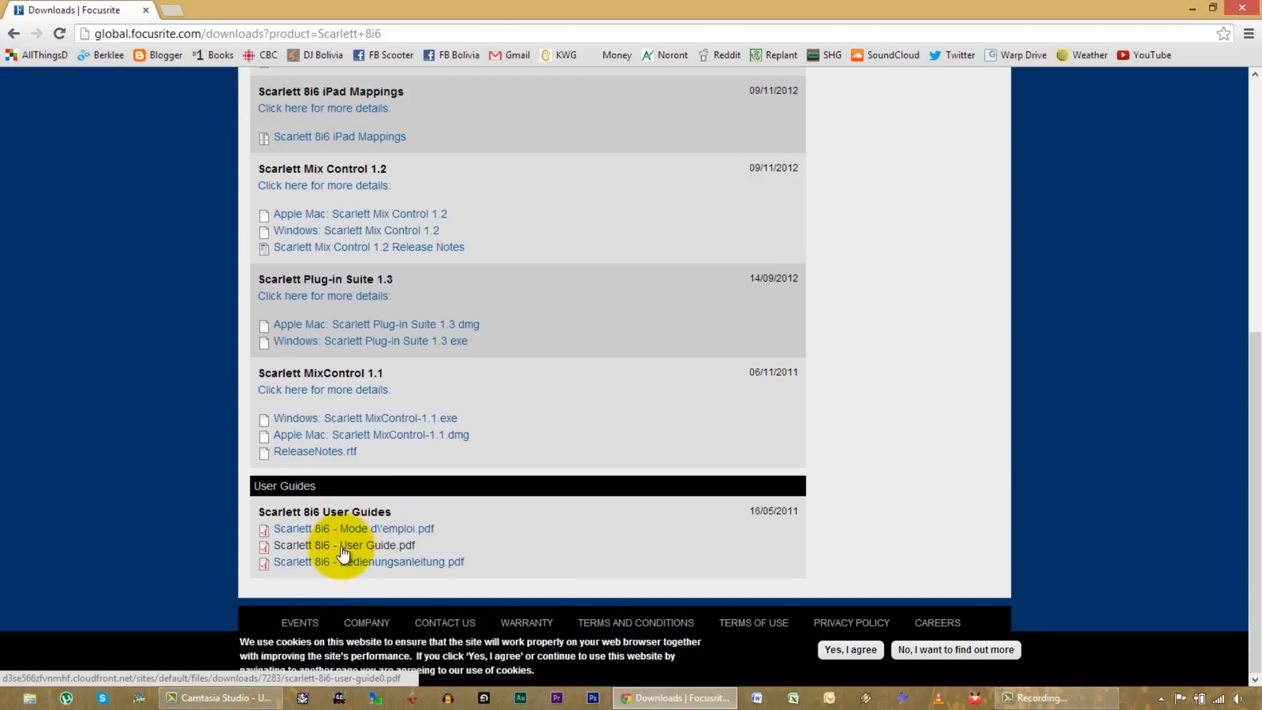
click(341, 549)
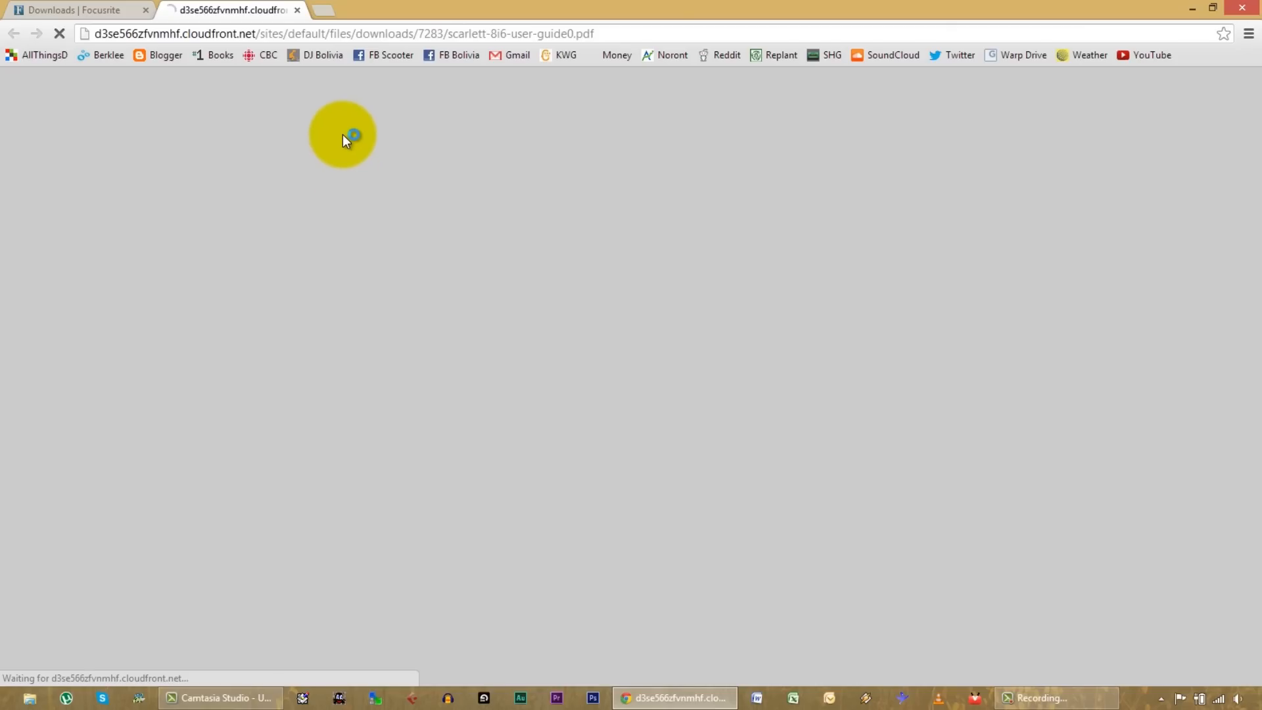
Step: Return to the Focusrite downloads page and download the Windows driver "Focusrite USB 2 Driver-2.4 exe"
click(87, 11)
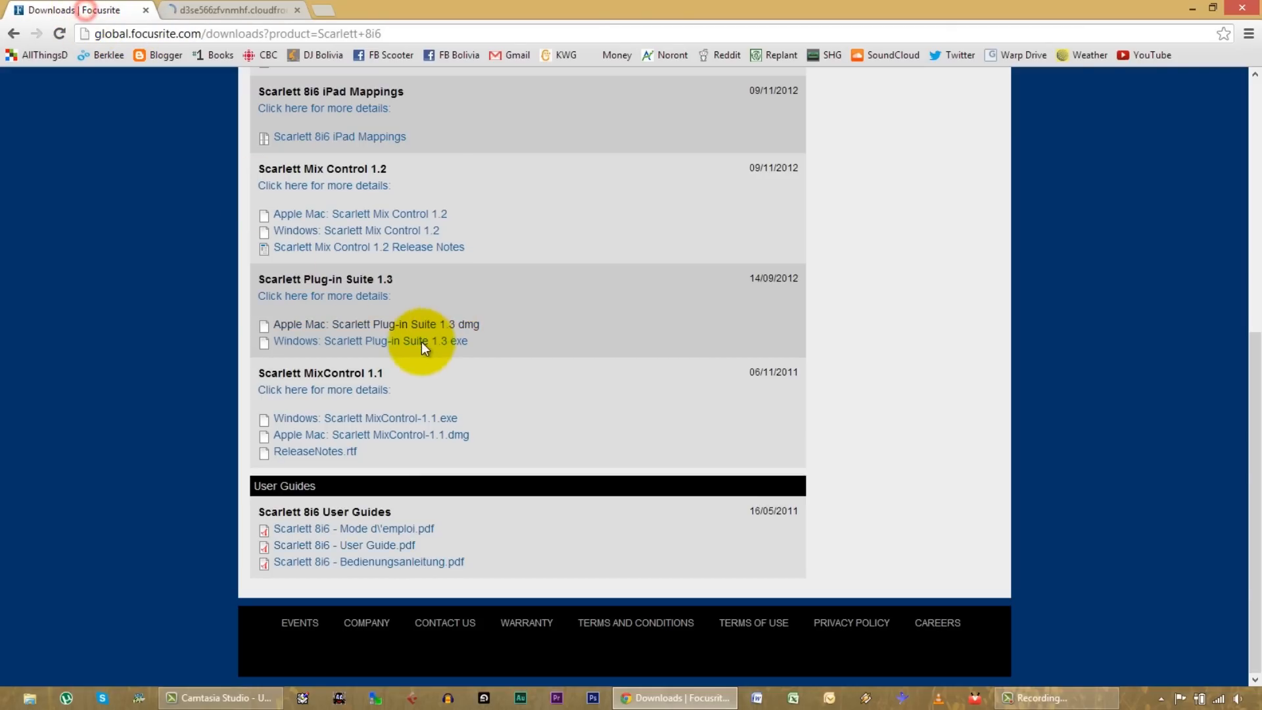
scroll(316, 427, up, 2)
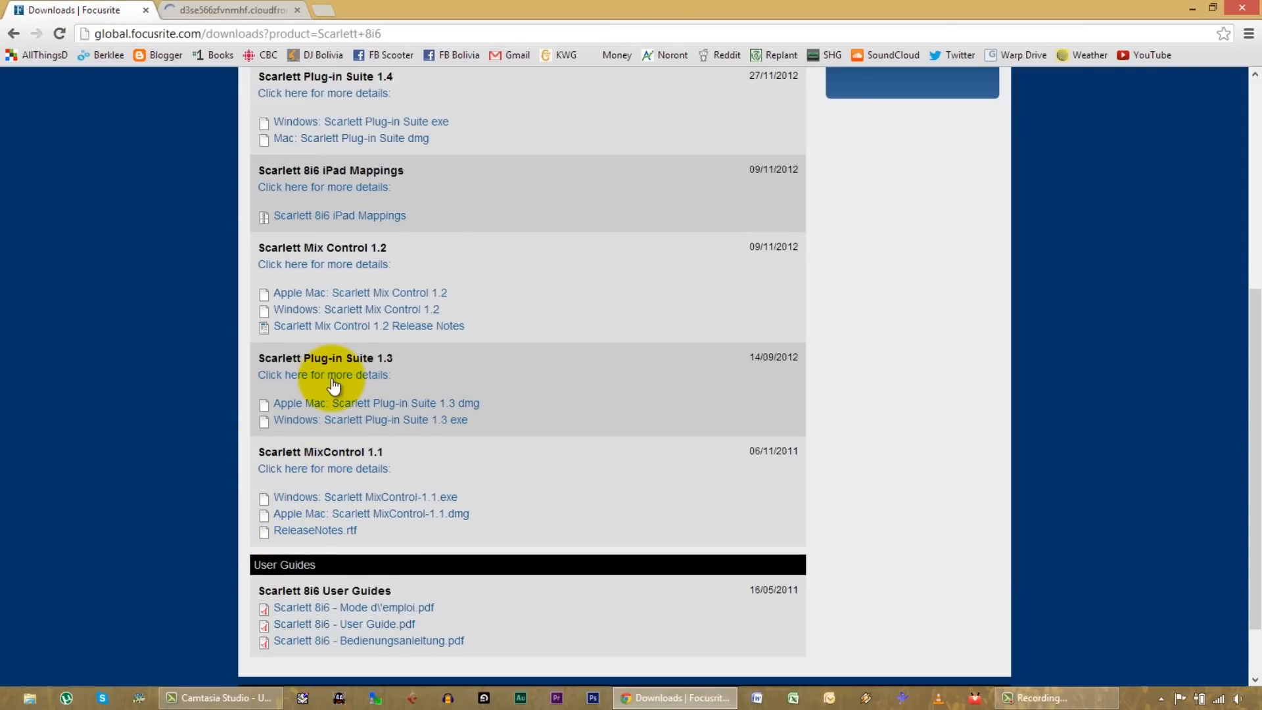
scroll(322, 490, up, 3)
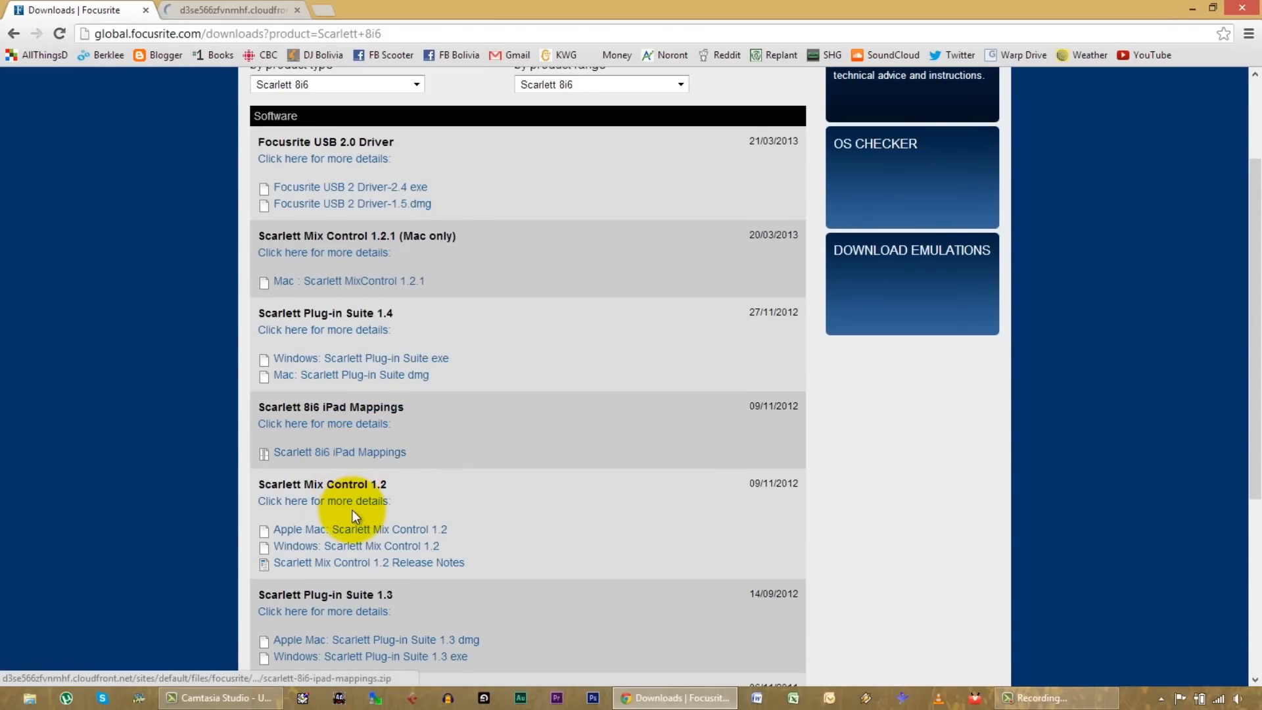
scroll(355, 492, up, 1)
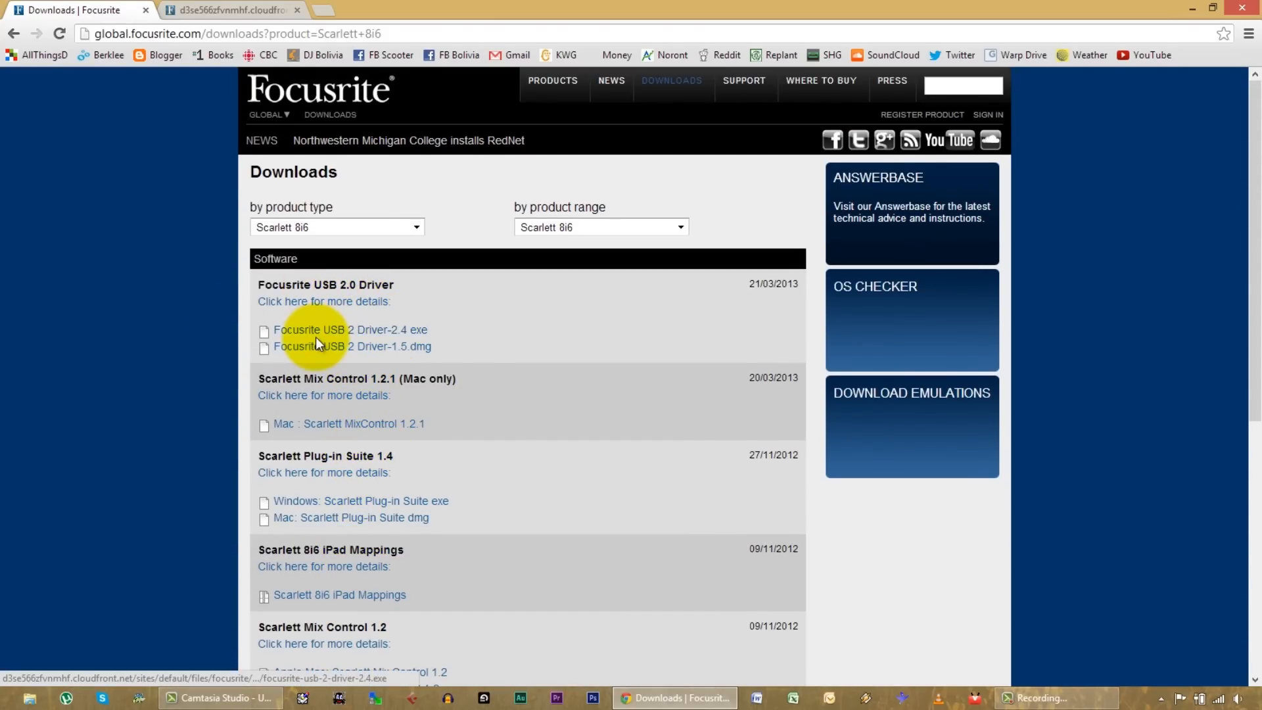
click(338, 330)
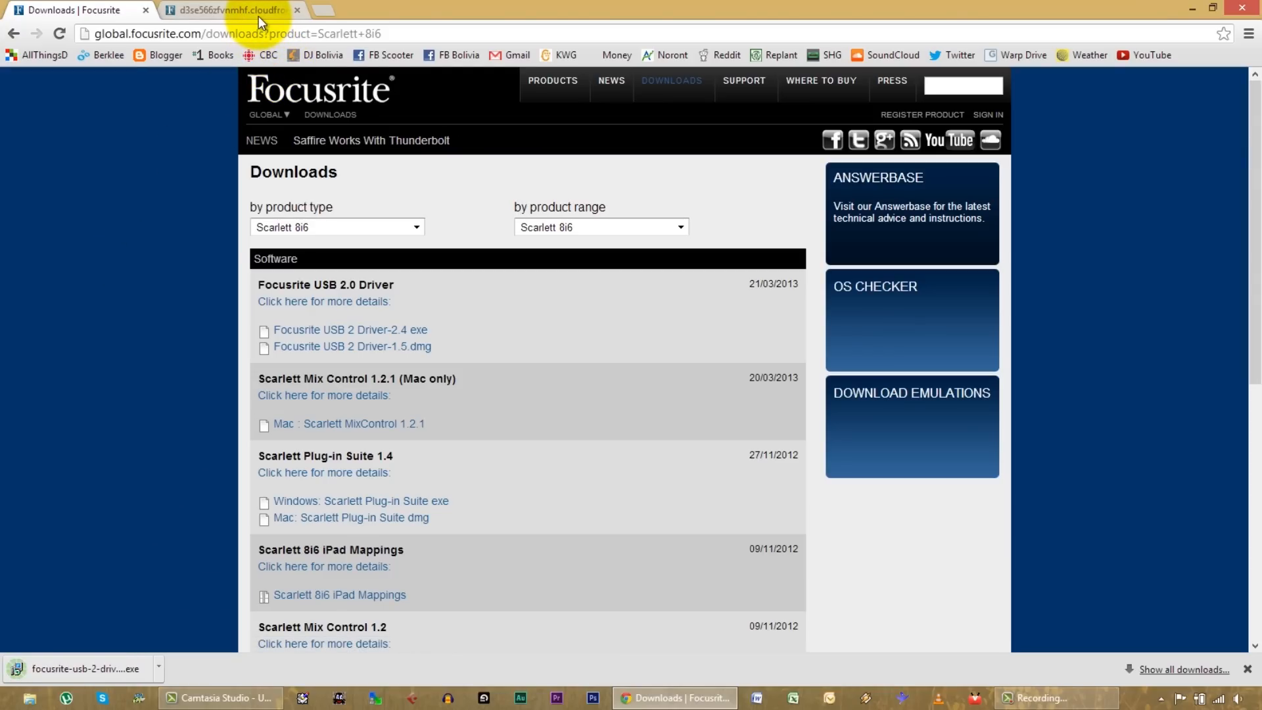
click(339, 330)
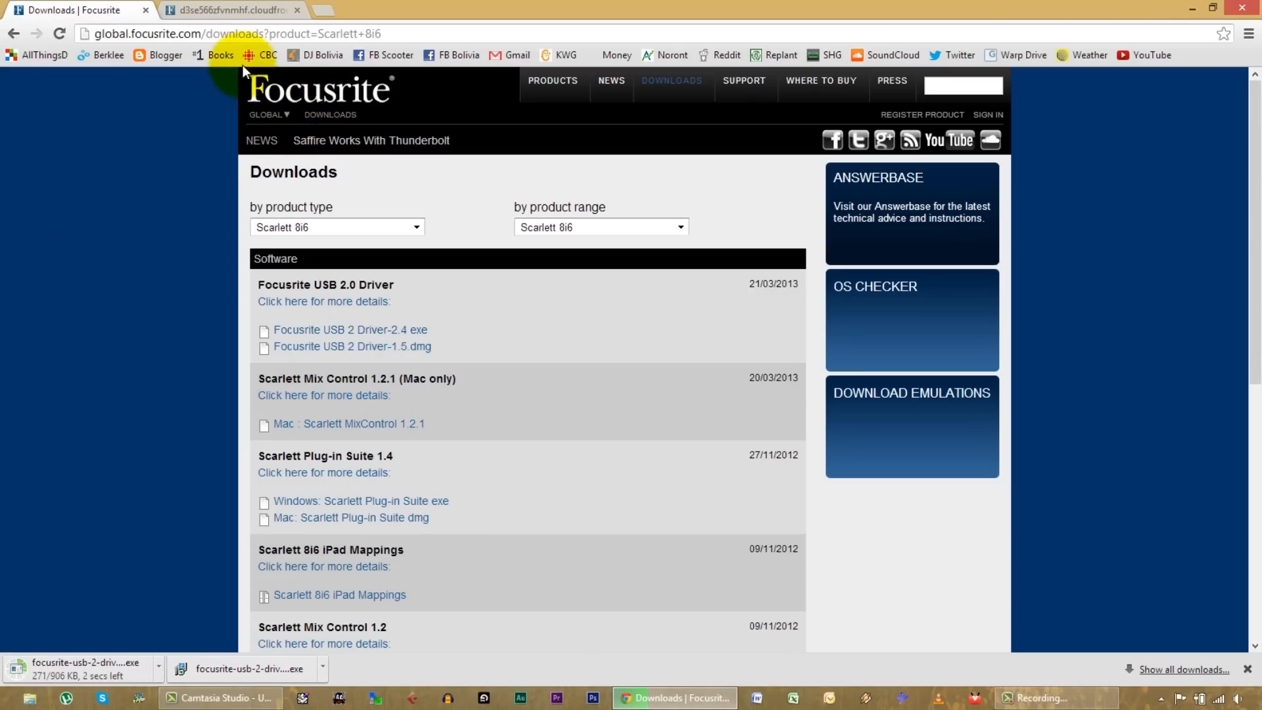
Step: Close the Focusrite downloads page and launch the downloaded USB 2.0 driver installer with its setup wizard in front
click(216, 10)
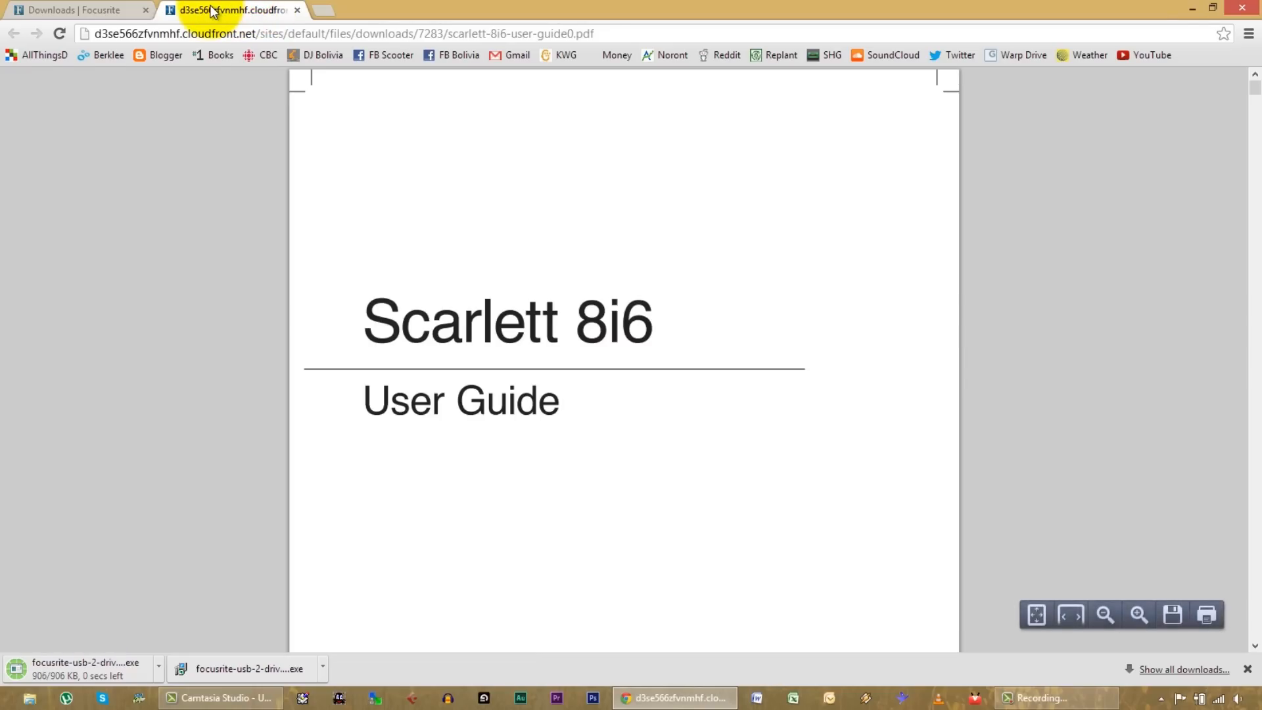
click(145, 10)
click(126, 670)
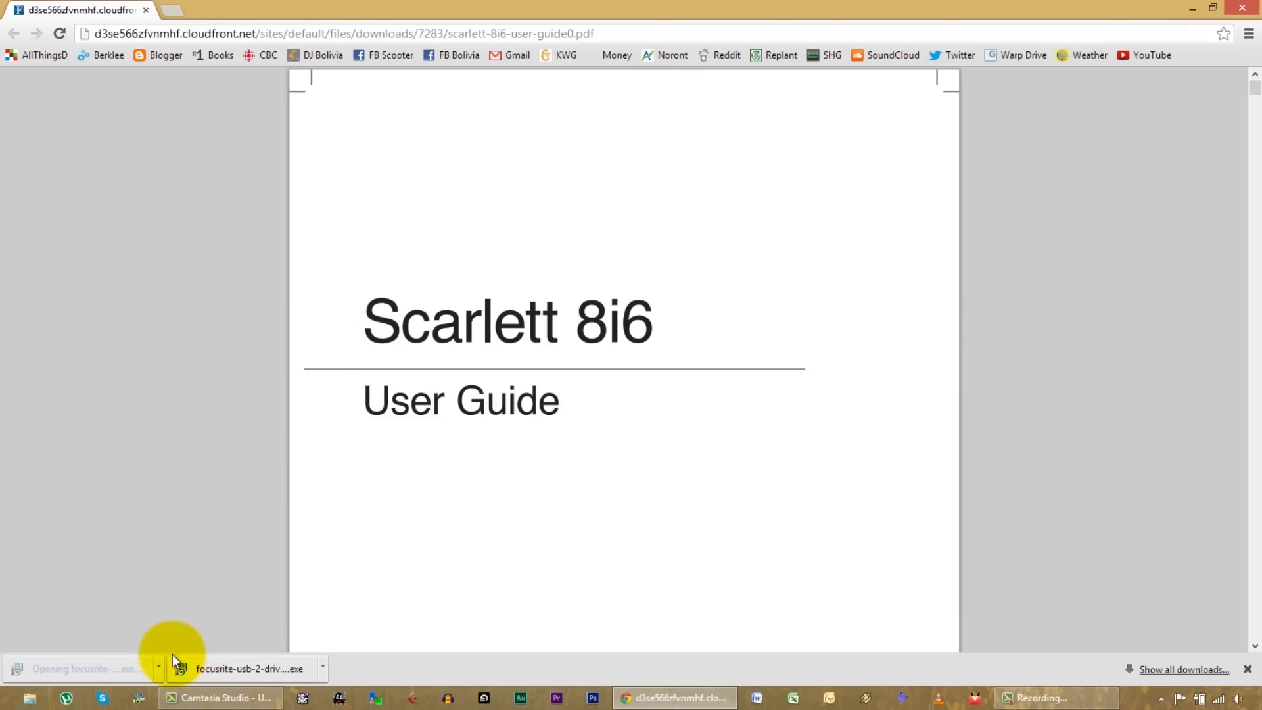
click(158, 668)
click(157, 668)
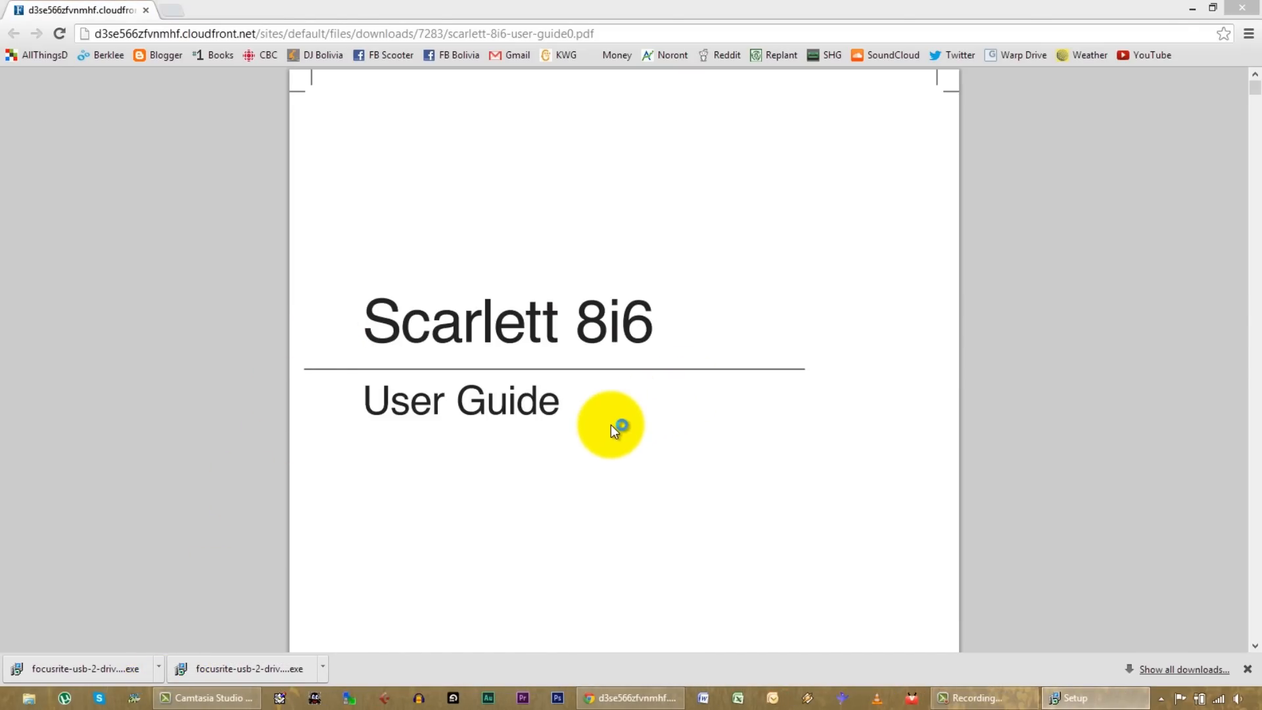
click(1085, 698)
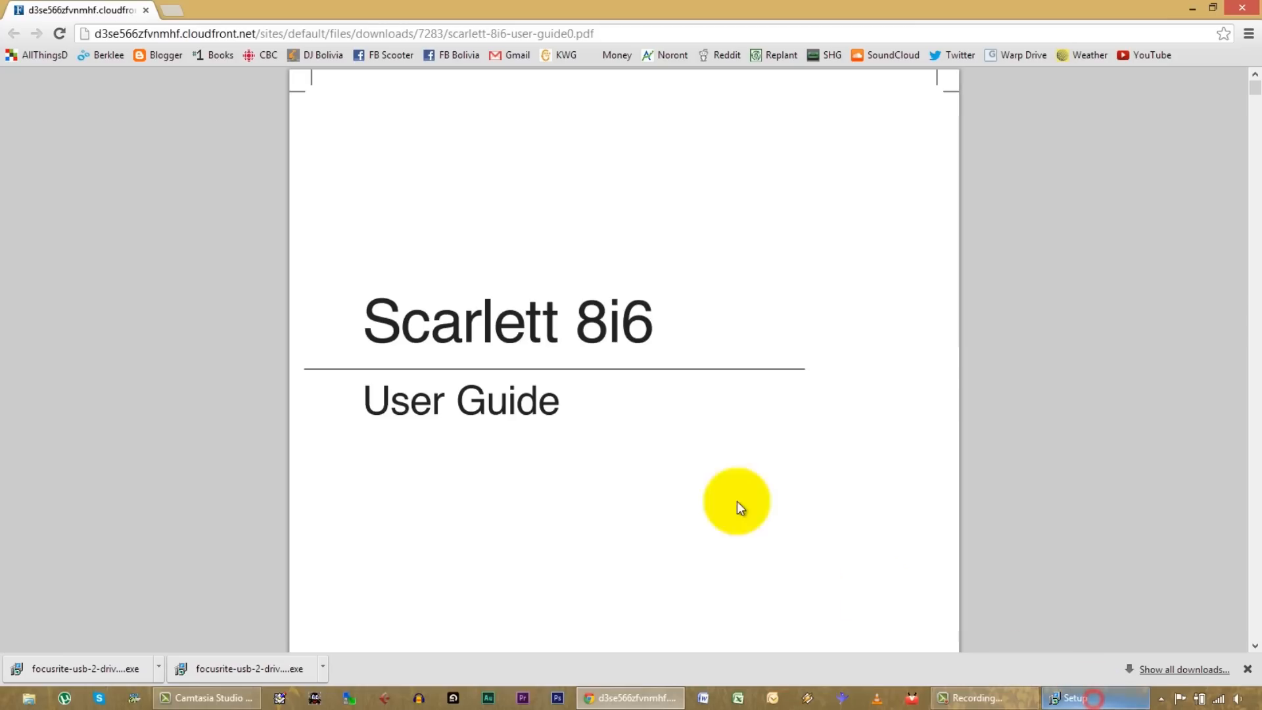
click(985, 690)
click(1111, 693)
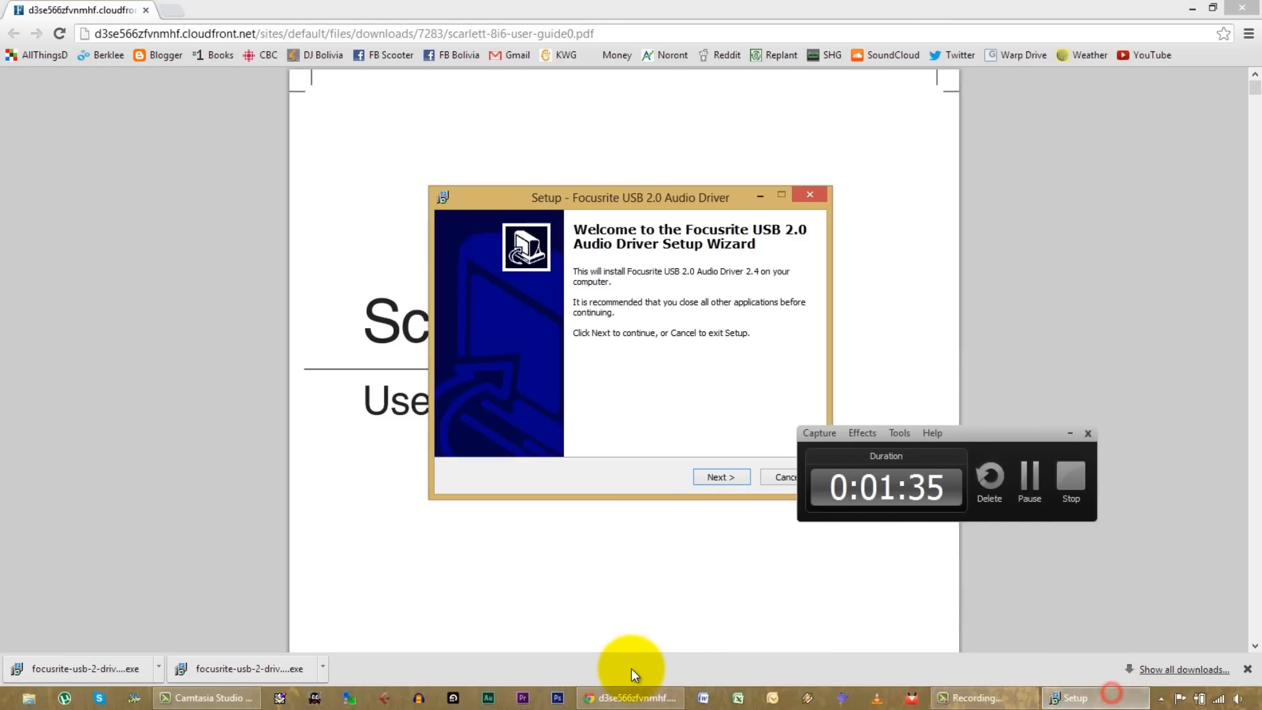
click(1069, 434)
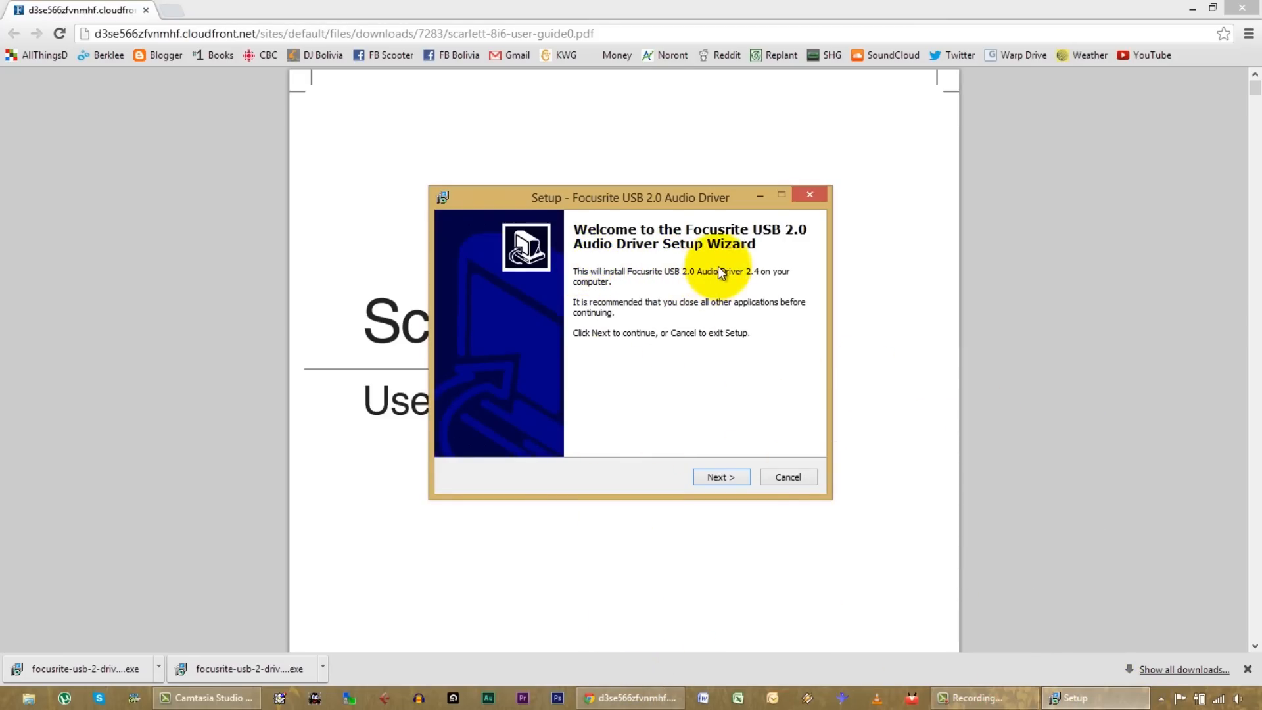
Step: Start installing the Focusrite USB 2.0 Audio Driver with the default destination and Start Menu folders
click(721, 477)
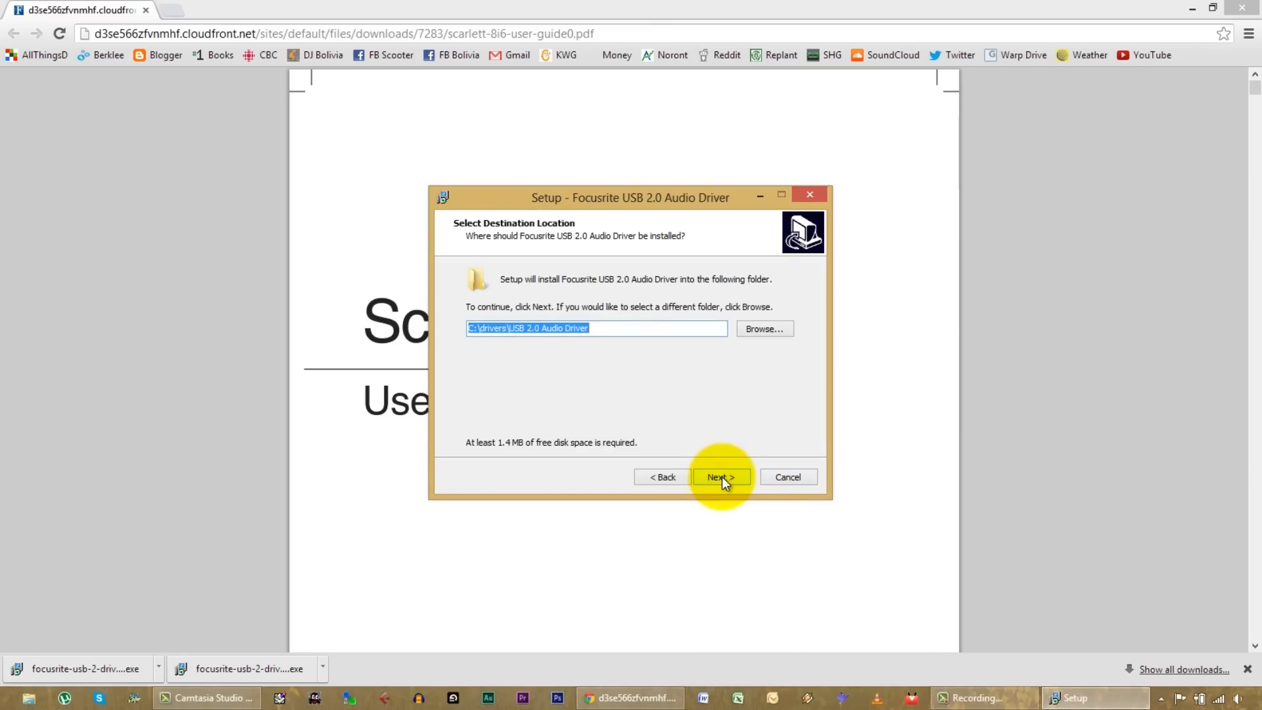
click(722, 475)
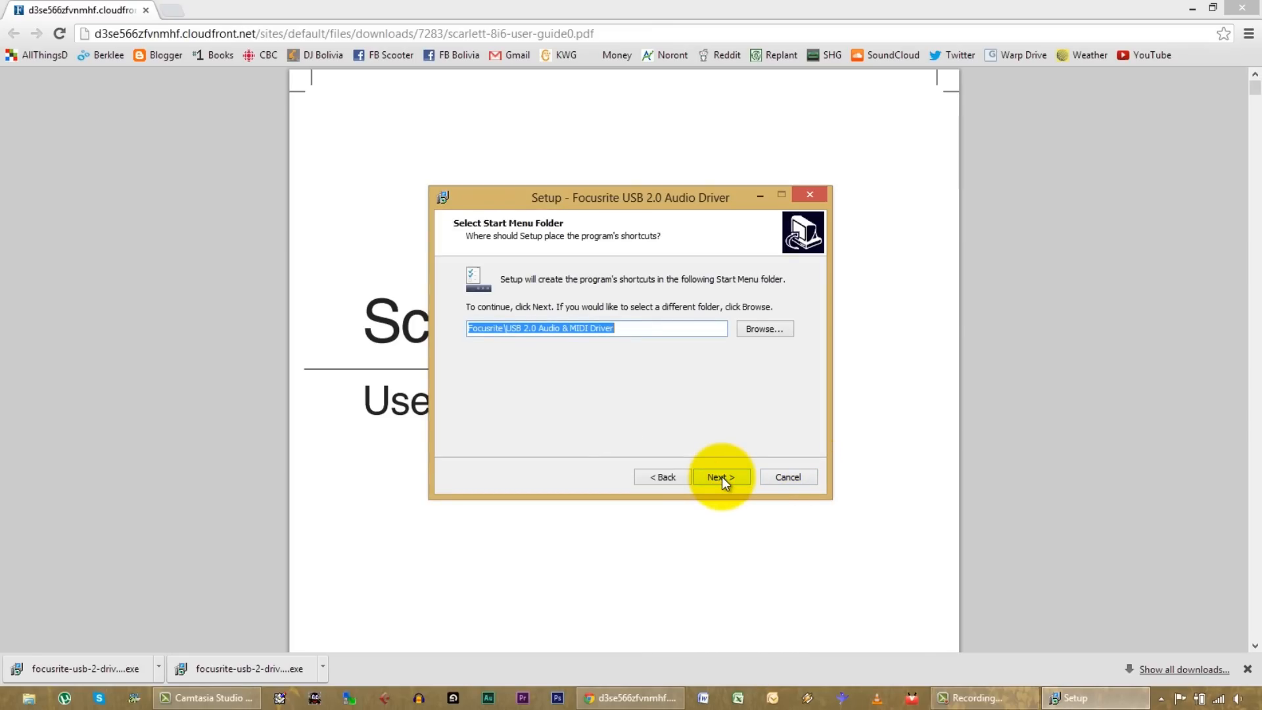
click(722, 476)
click(720, 476)
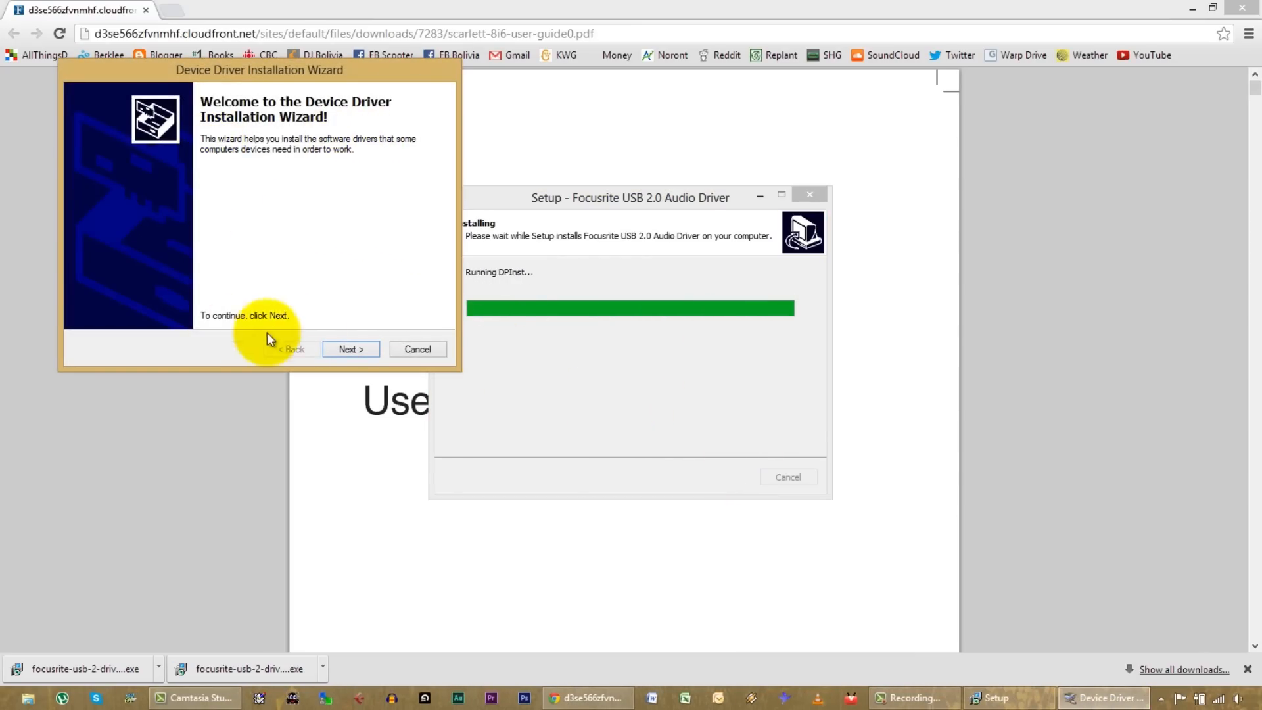
Step: Complete the Device Driver Installation Wizard and finish the Focusrite USB 2.0 Audio Driver setup
click(350, 348)
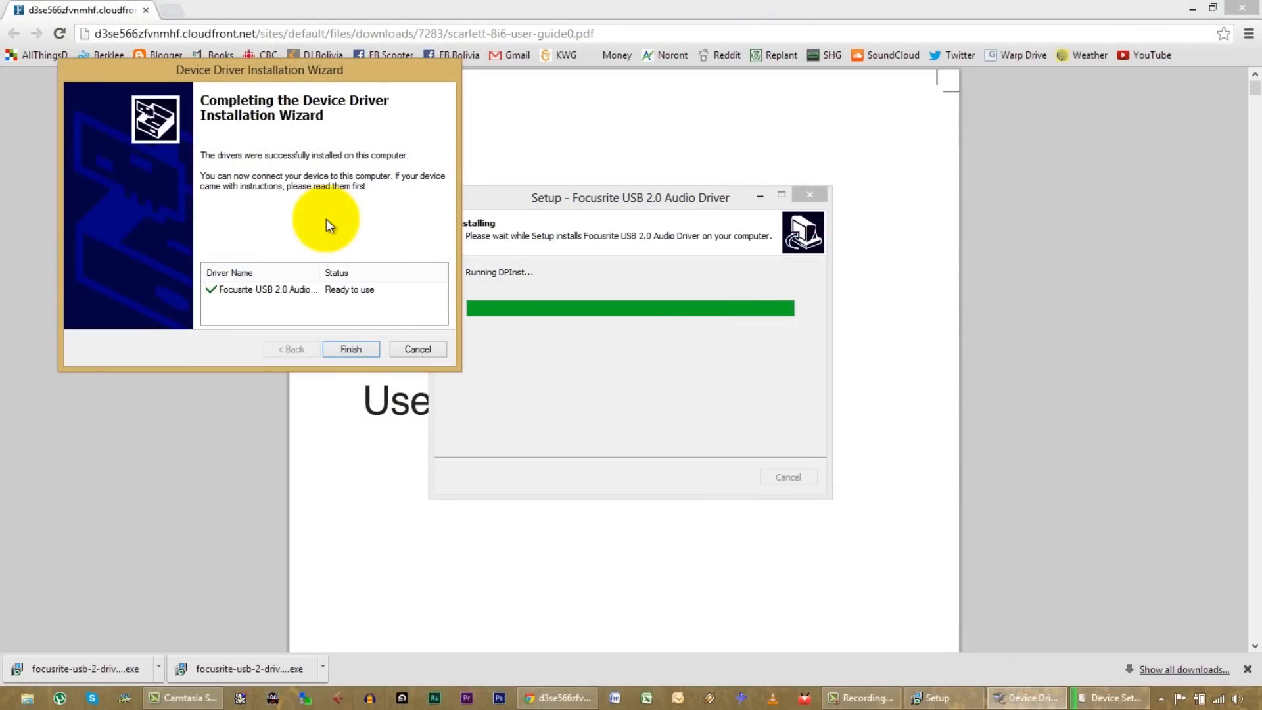
click(351, 348)
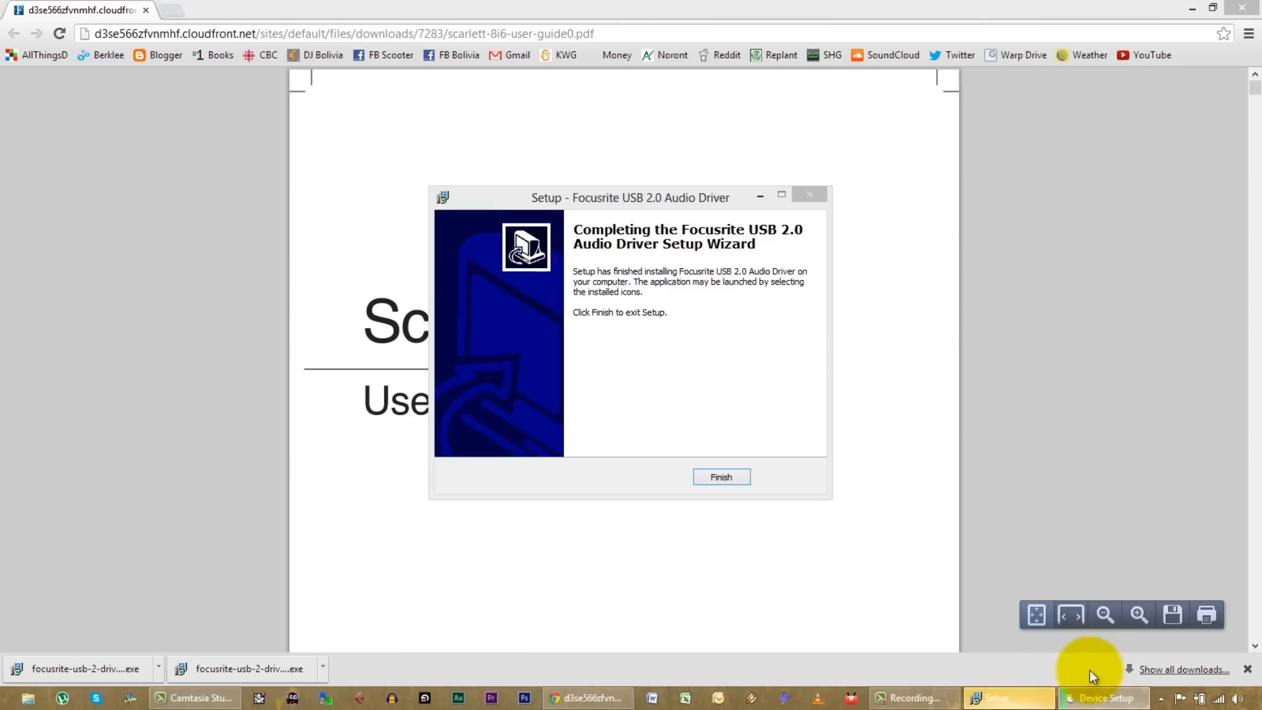
click(1100, 698)
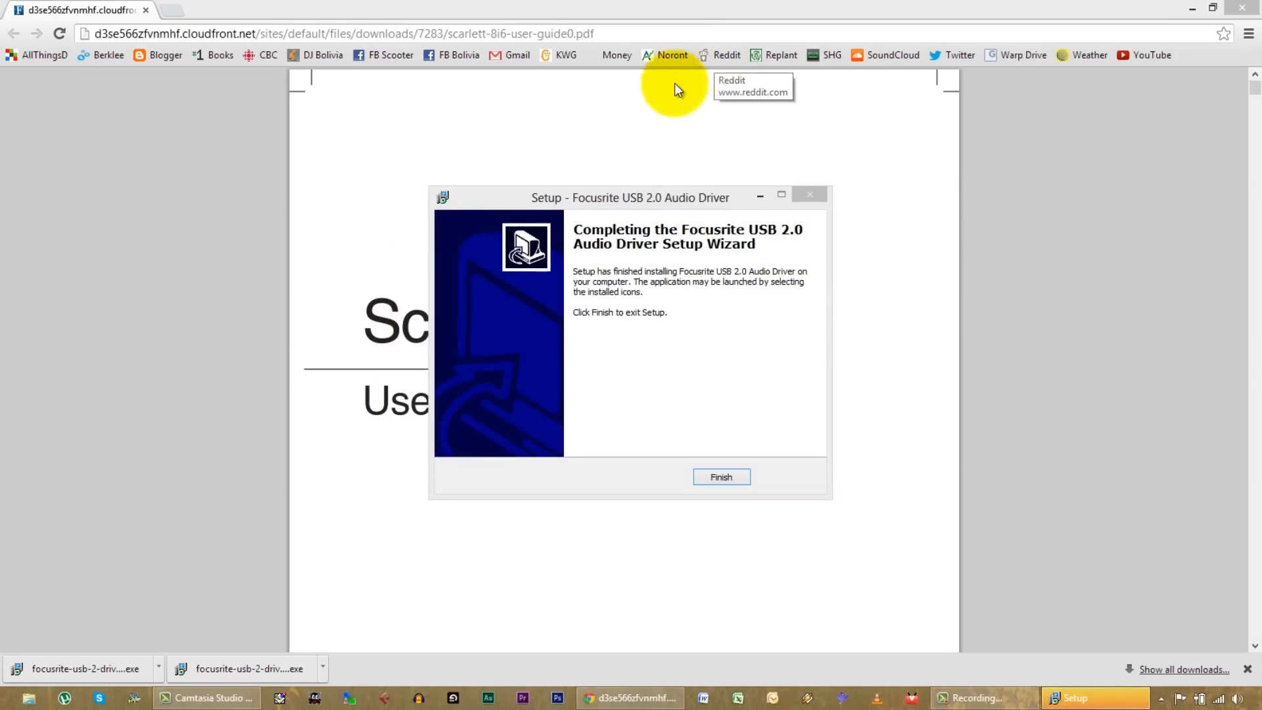
click(1102, 701)
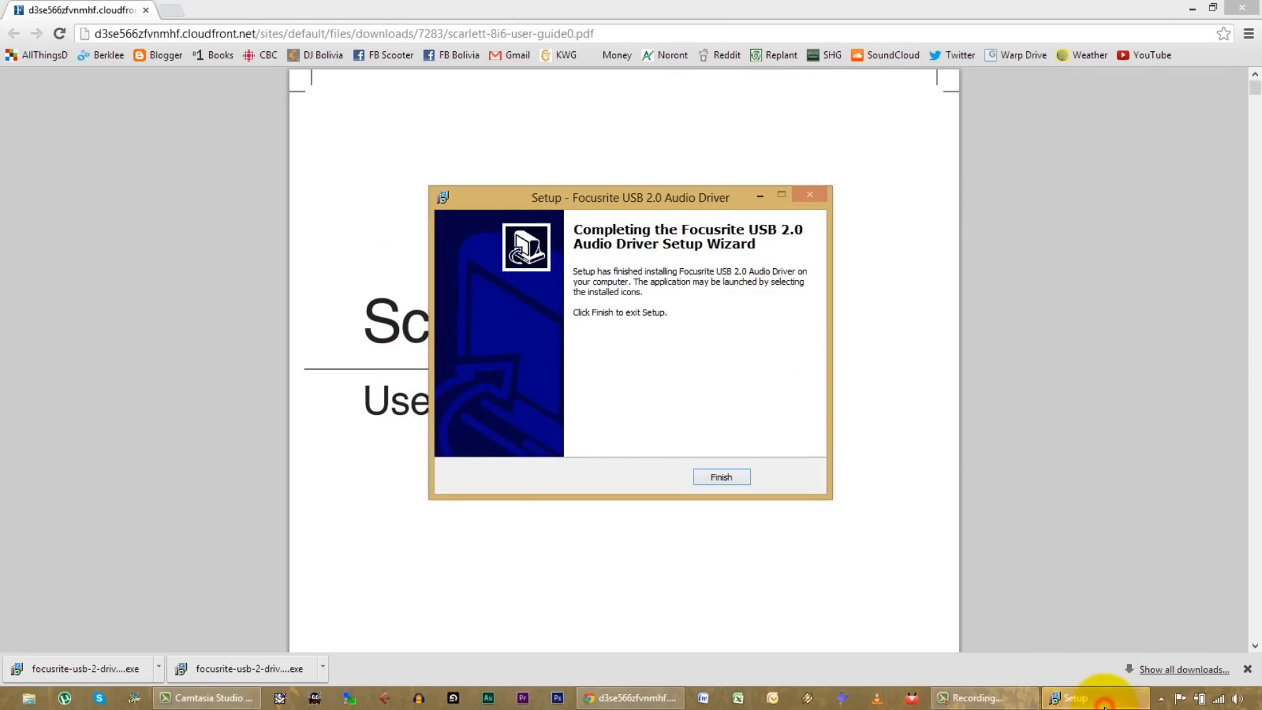
click(721, 477)
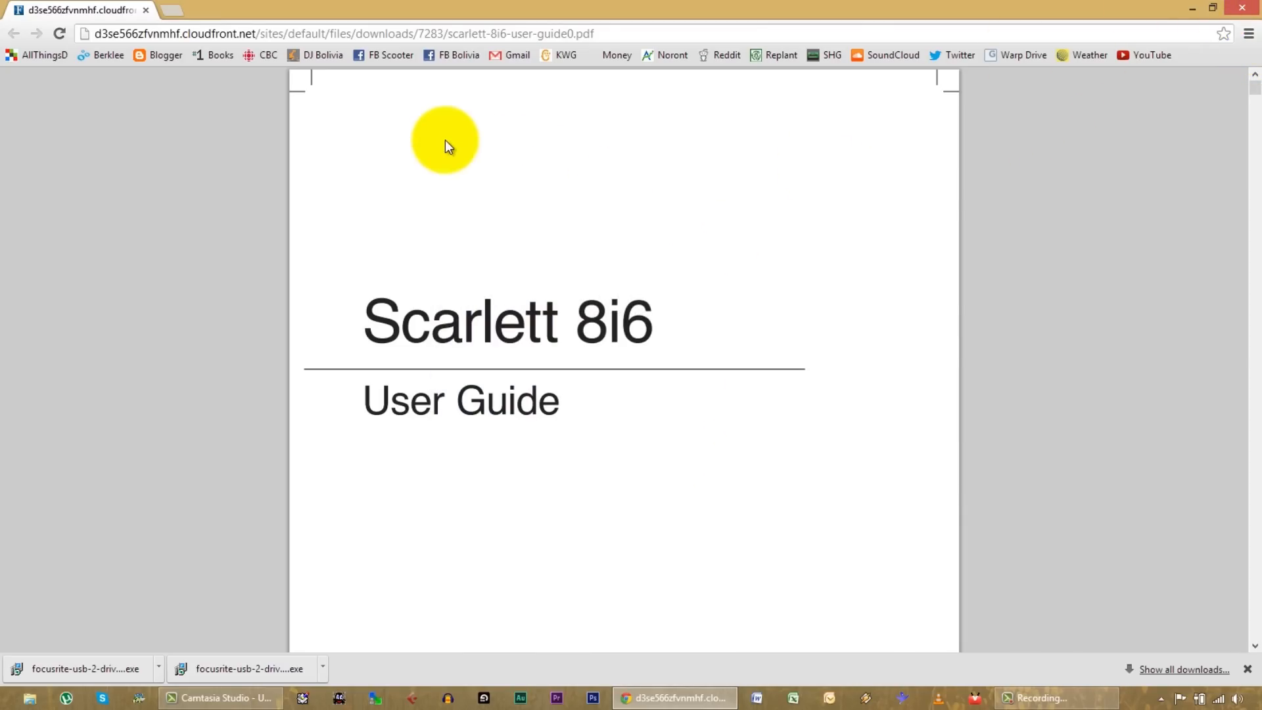
Step: Save the open user guide to the Desktop as scarlett-8i6-user-guide0.pdf
right_click(416, 30)
right_click(753, 271)
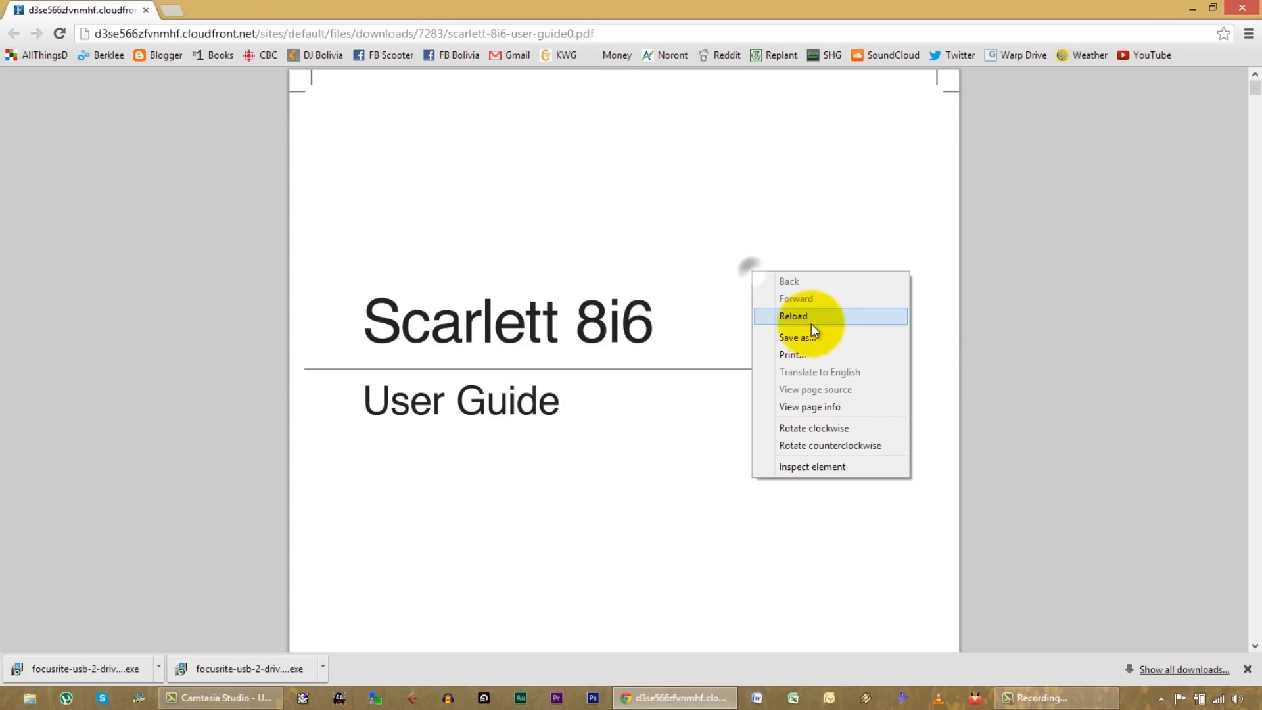
click(797, 343)
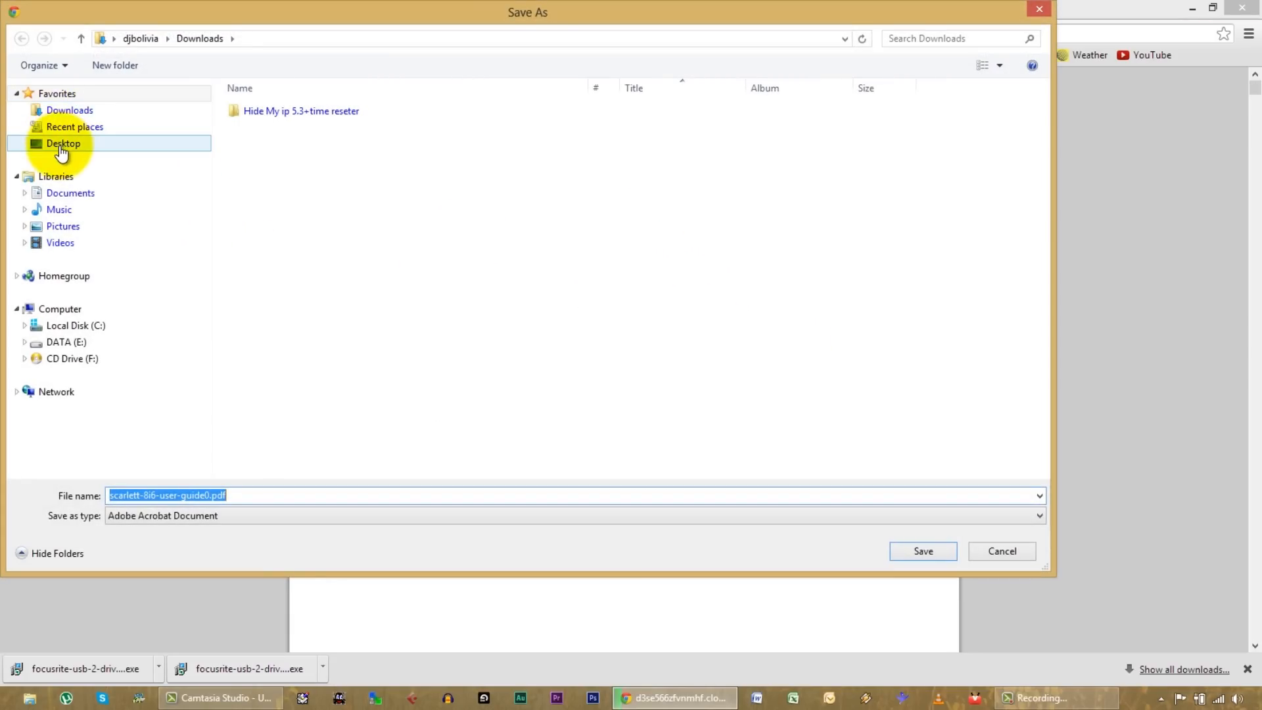
click(62, 144)
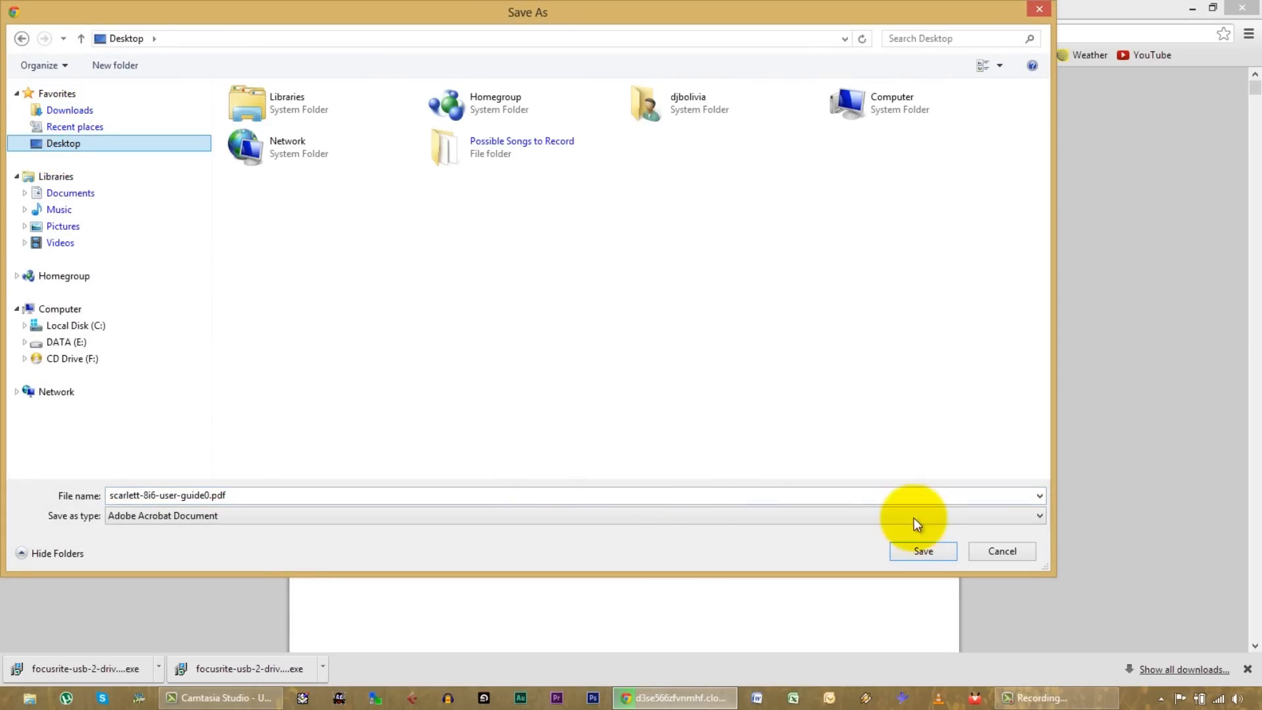
click(917, 546)
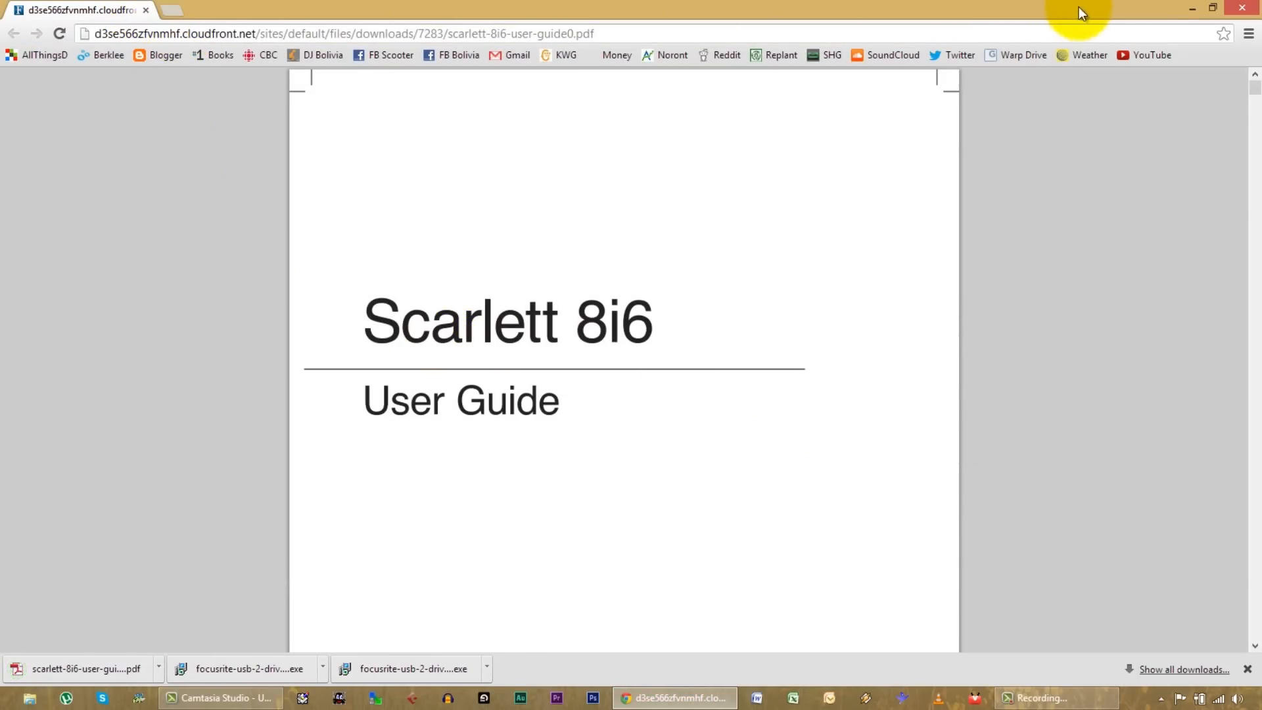
Step: Minimize the browser, start Adobe Audition and choose to review its audio hardware preferences
click(1190, 9)
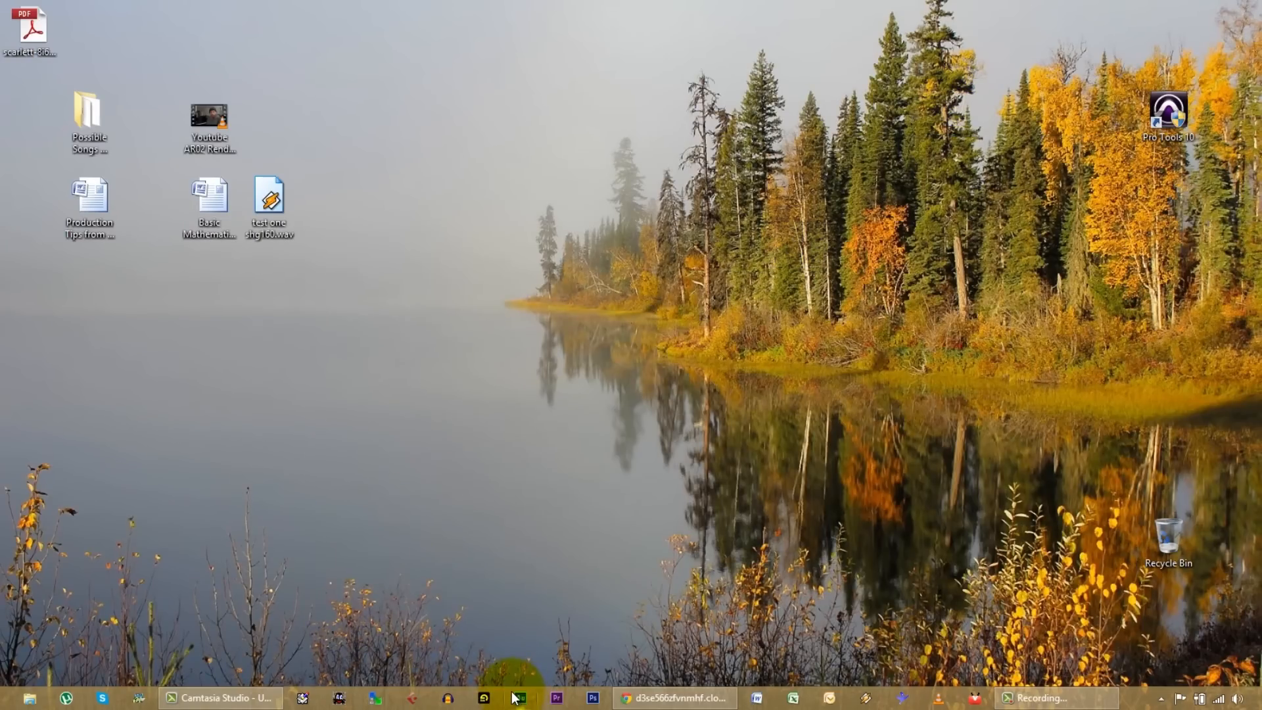
click(520, 698)
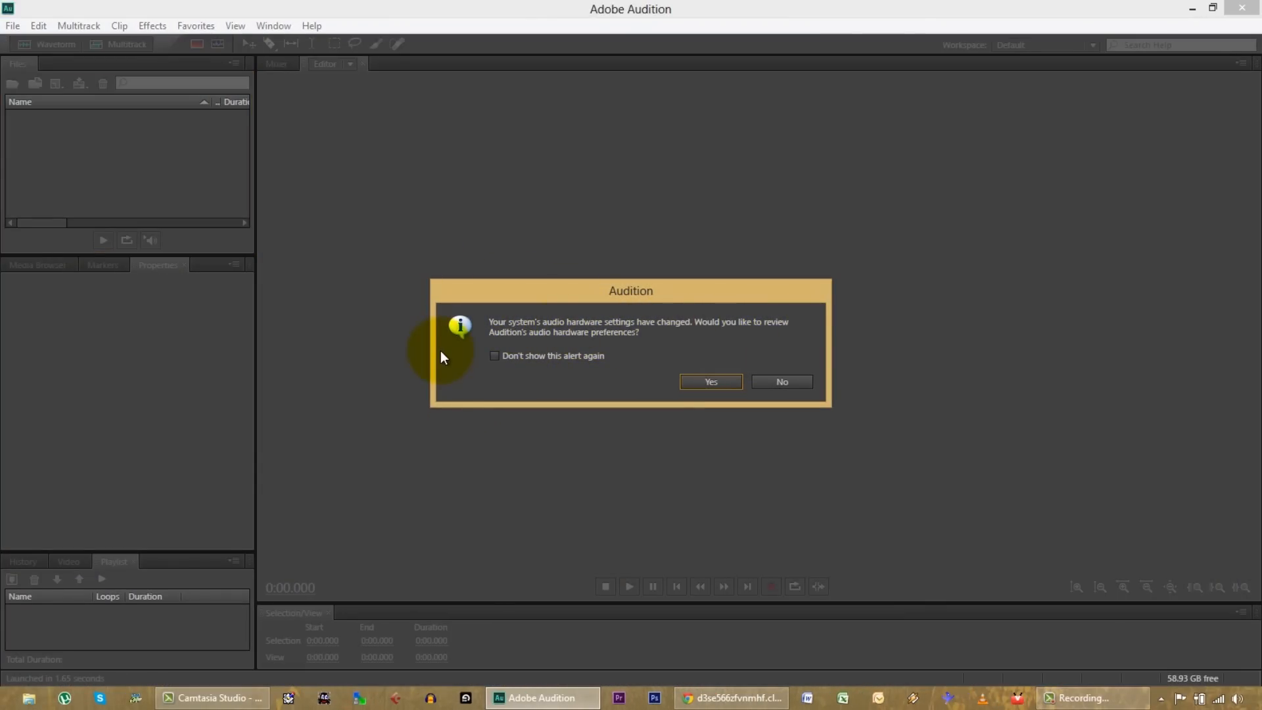
click(715, 382)
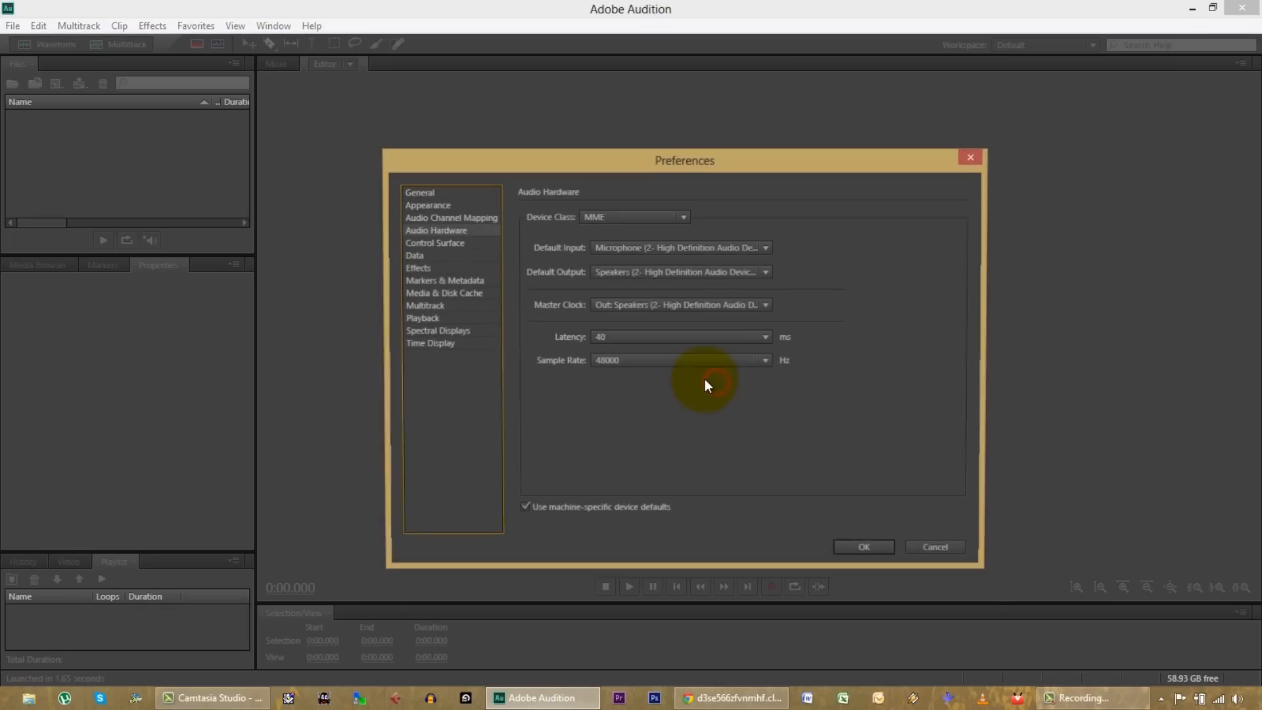
Step: Set the default audio input to Line In (Scarlett 8i6 USB) and accept the device change
click(684, 216)
click(734, 220)
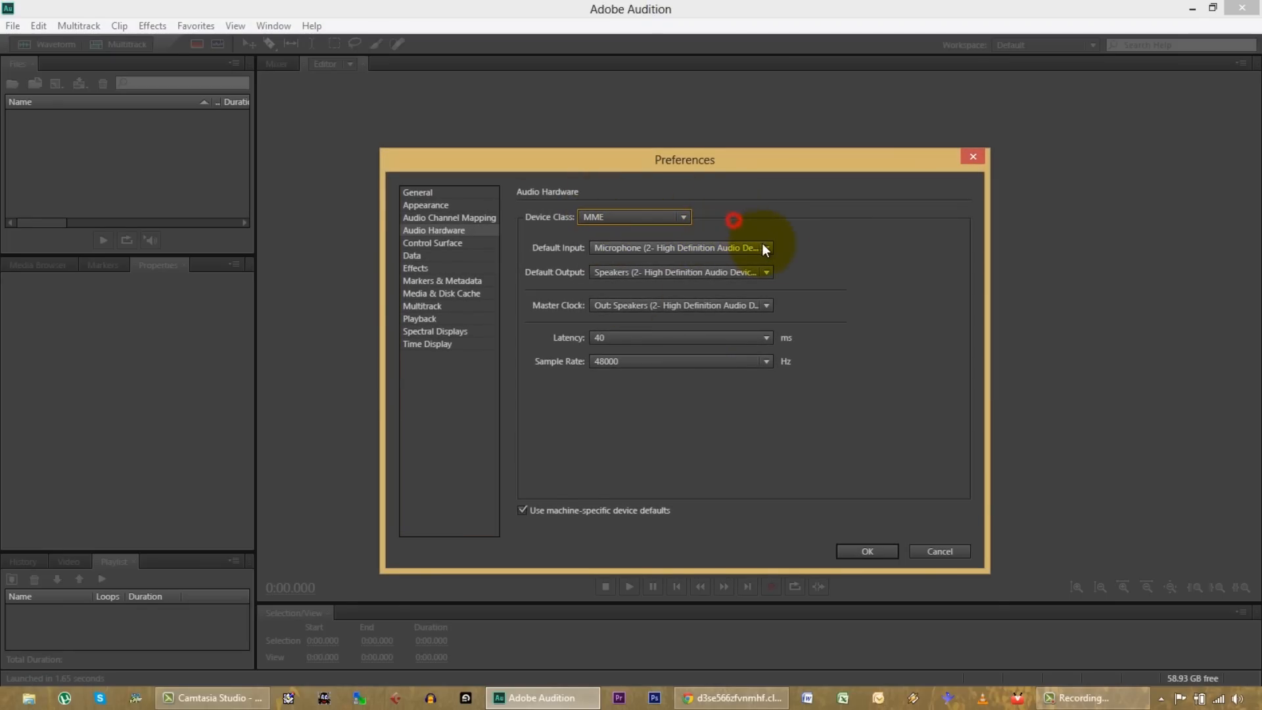
click(768, 248)
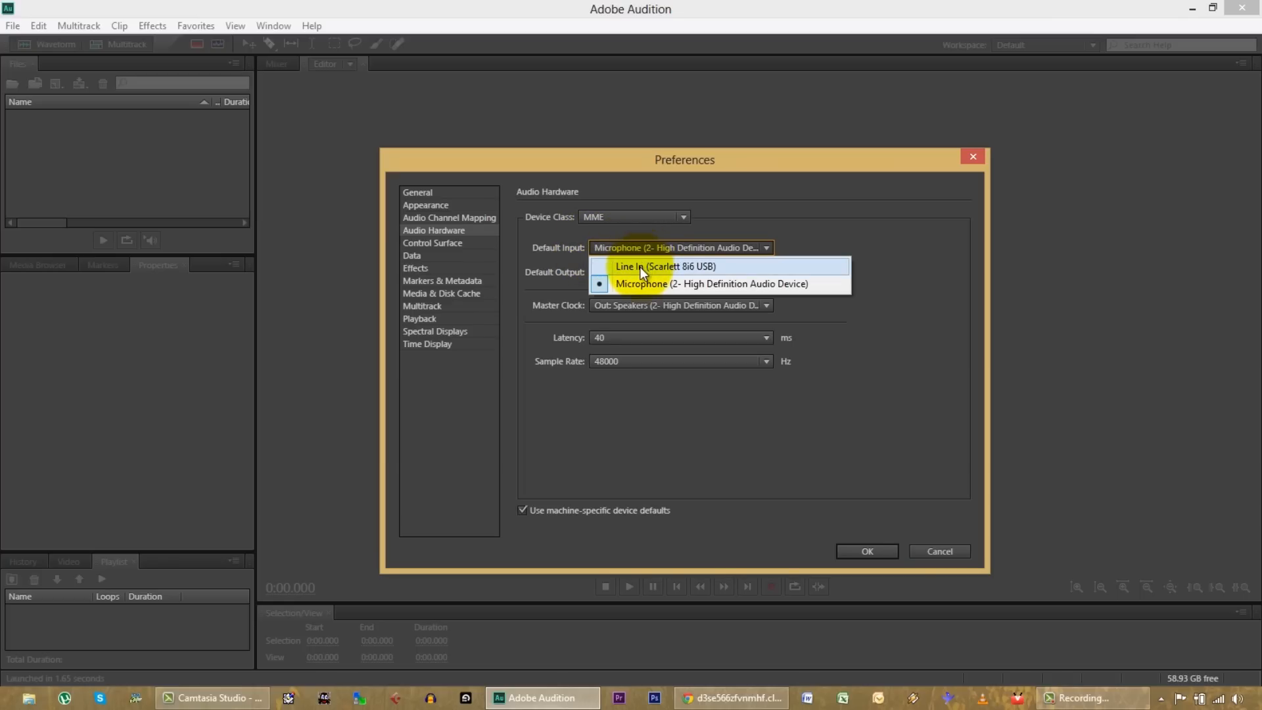
click(665, 267)
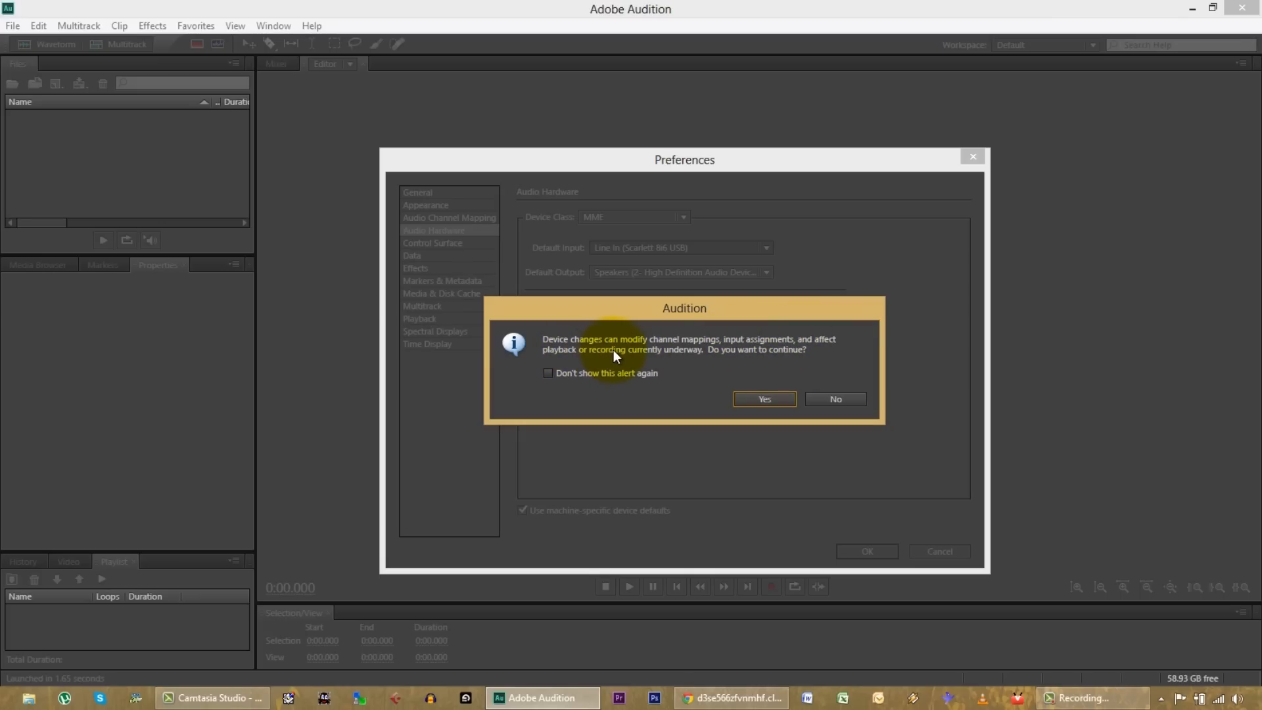
click(766, 399)
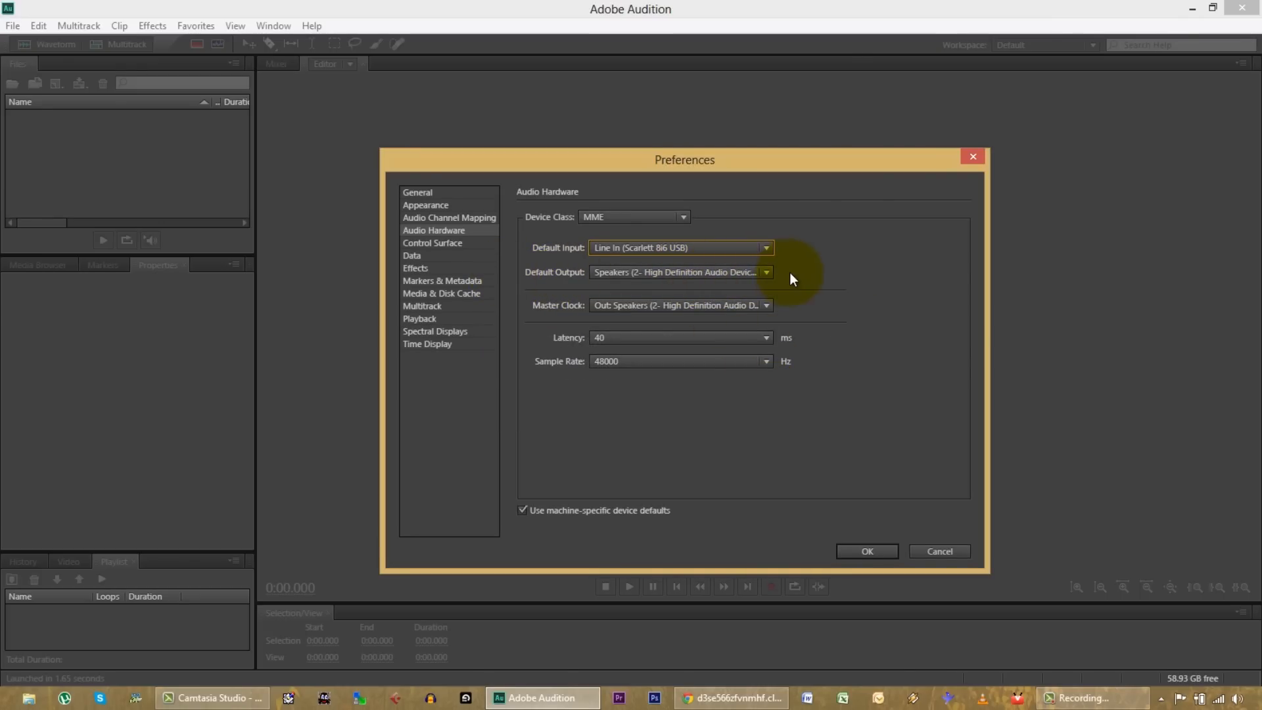
Step: Set the default output to Line Out (Scarlett 8i6 USB), and switch the device class to ASIO with the Focusrite USB 2.0 Audio Driver
click(766, 271)
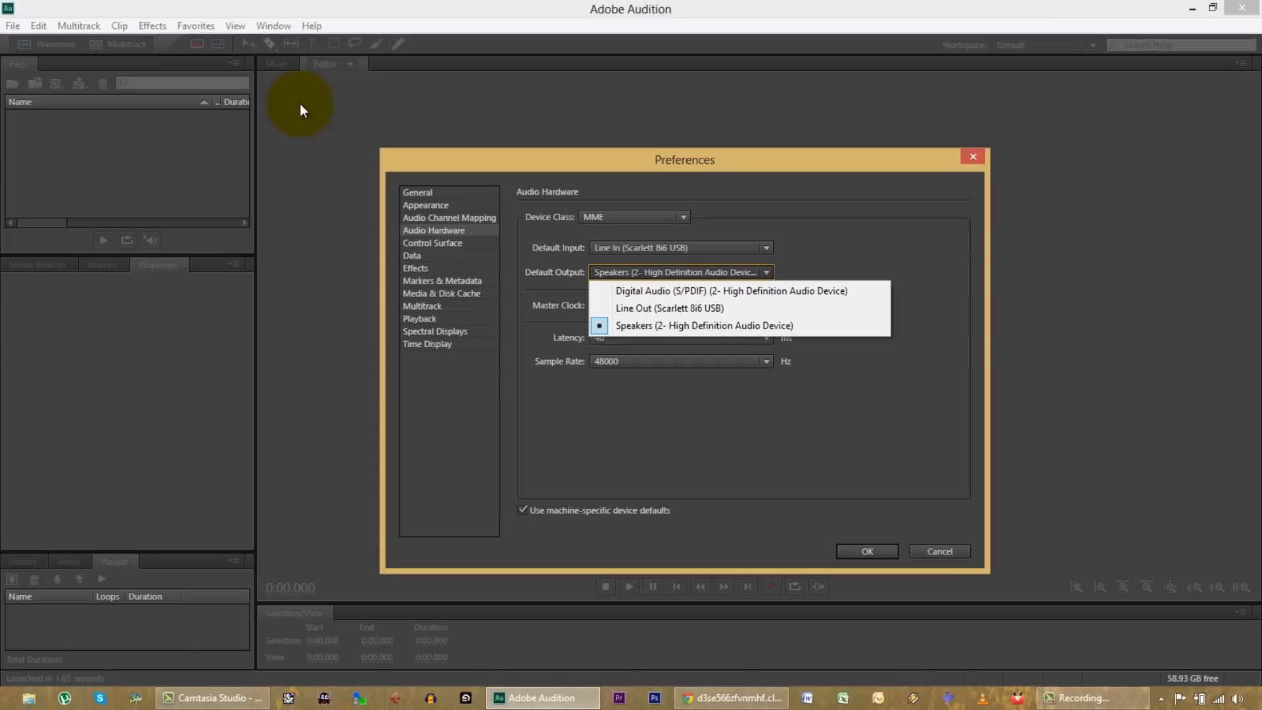
click(648, 307)
click(684, 219)
click(611, 231)
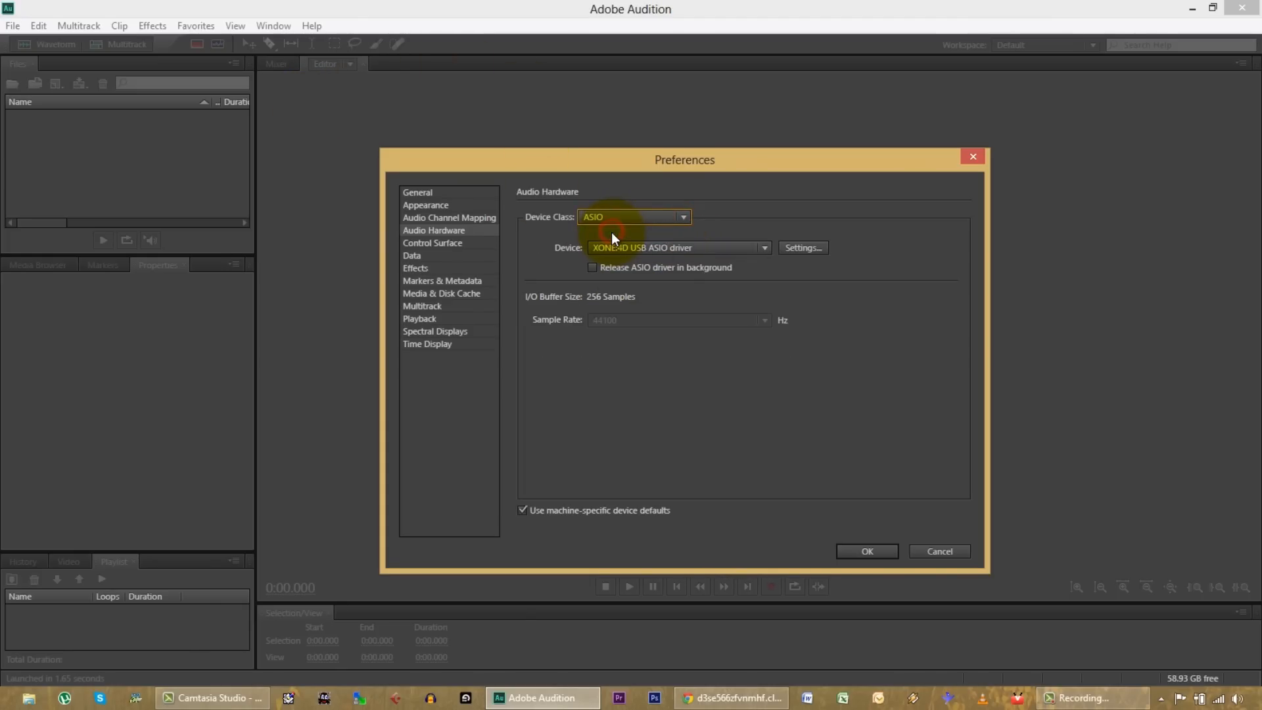
click(767, 247)
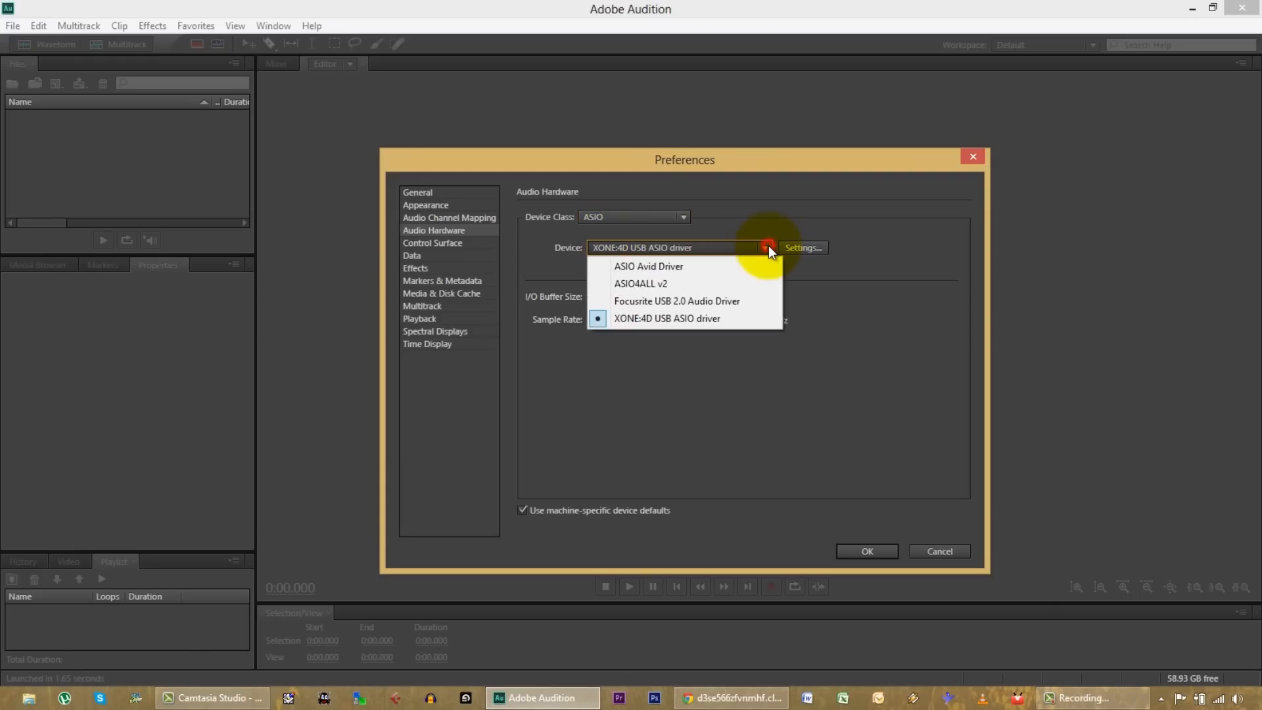
click(675, 301)
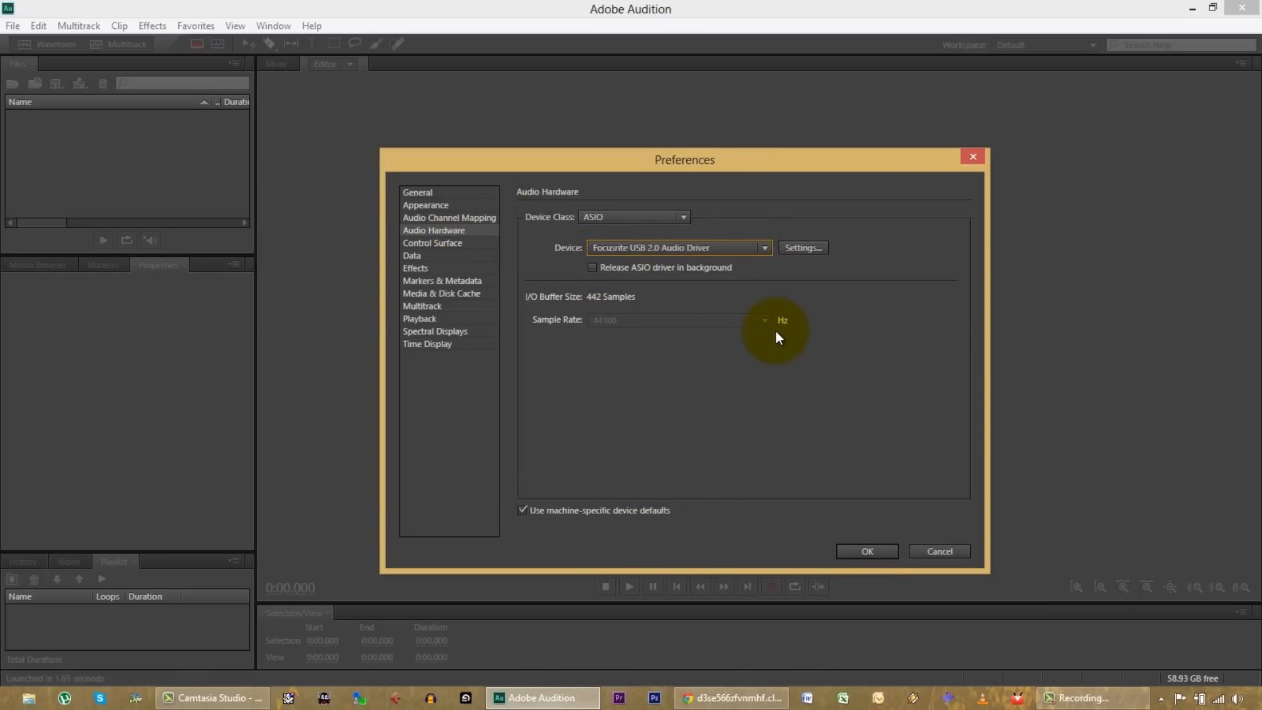
Step: Review the Focusrite ASIO driver's buffer and sample rate settings without changing them, and accept the audio hardware preferences
click(796, 247)
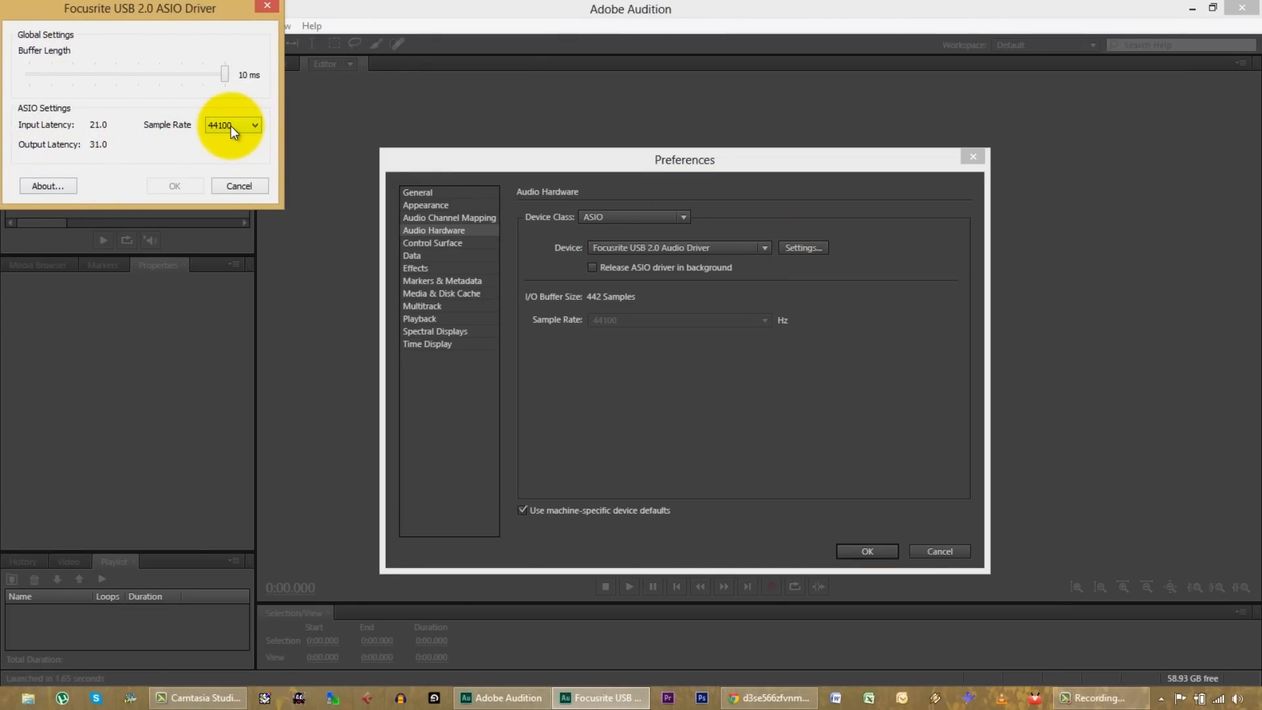
click(238, 189)
click(866, 552)
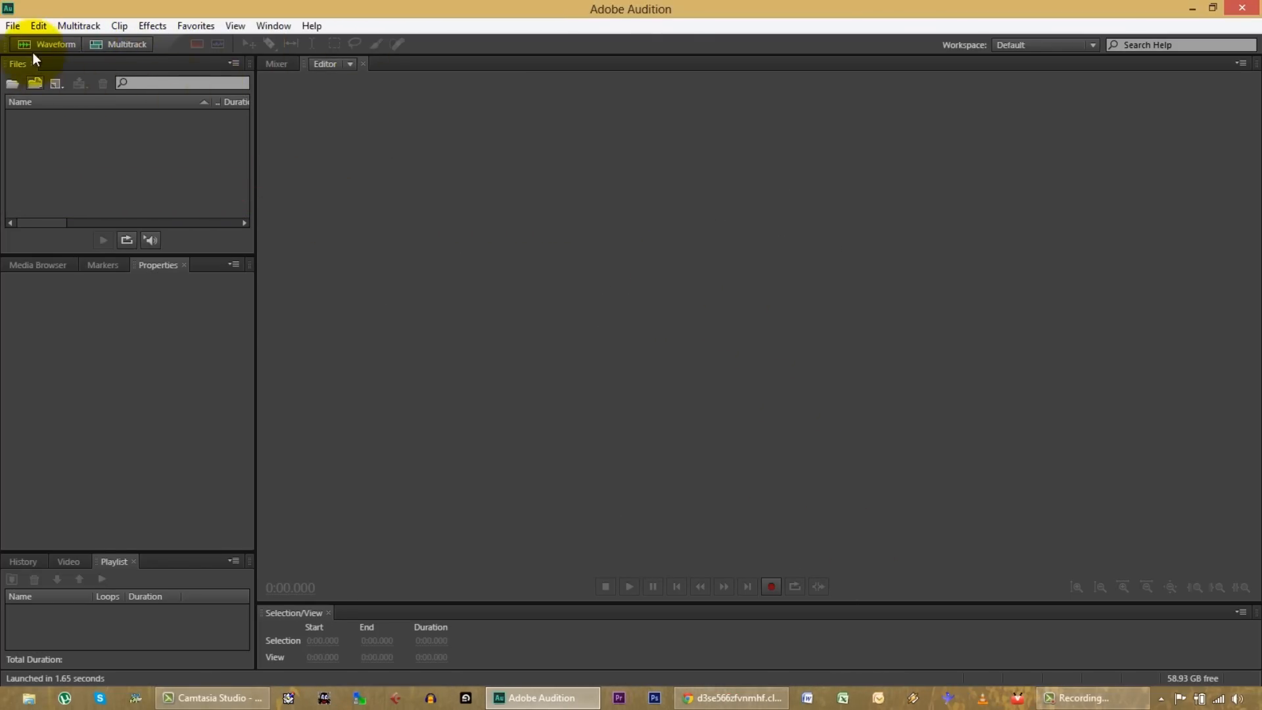
click(80, 27)
mouse_move(84, 43)
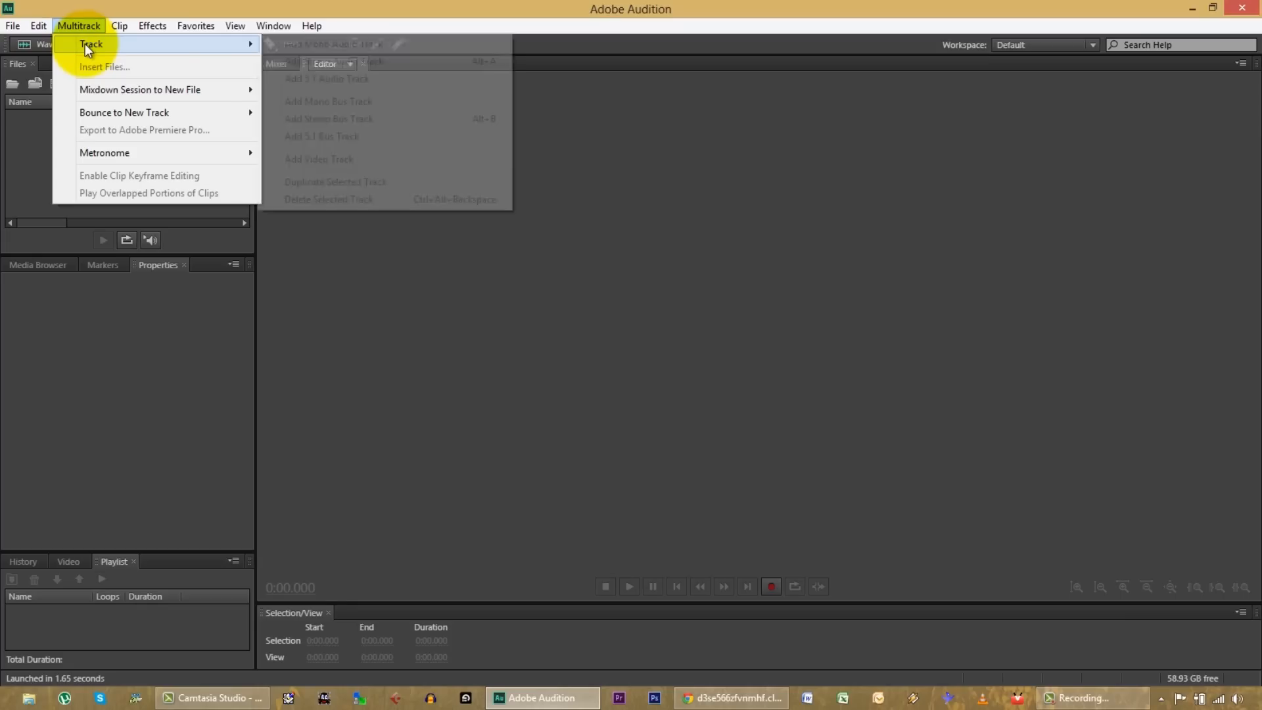
click(522, 221)
Step: Start a new multitrack session and create a folder named neil young on drive C: as its location
click(120, 44)
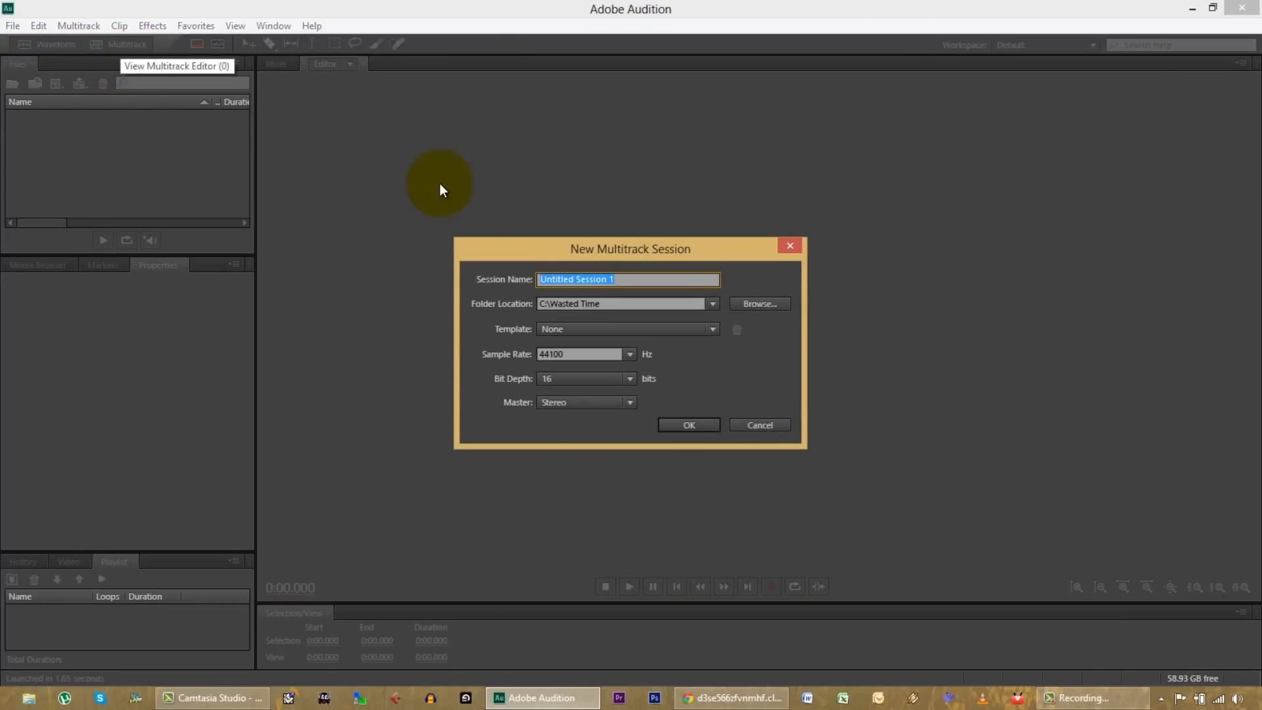
click(754, 303)
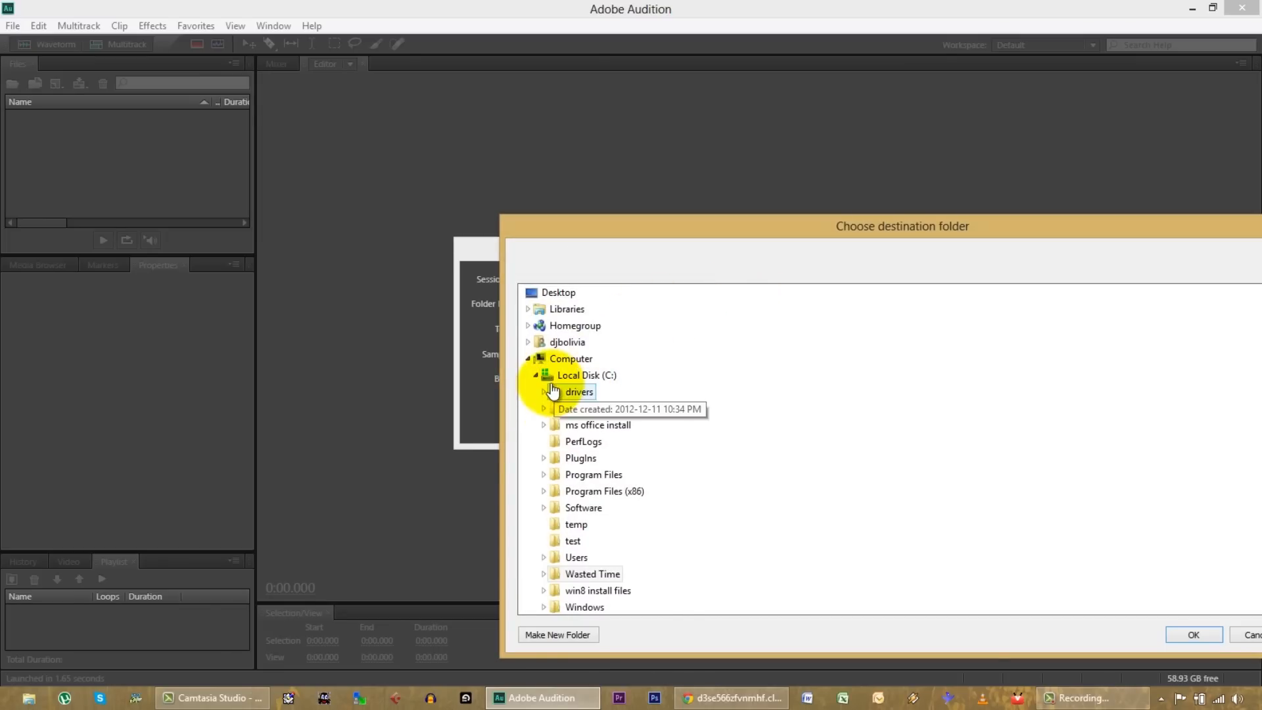
click(552, 635)
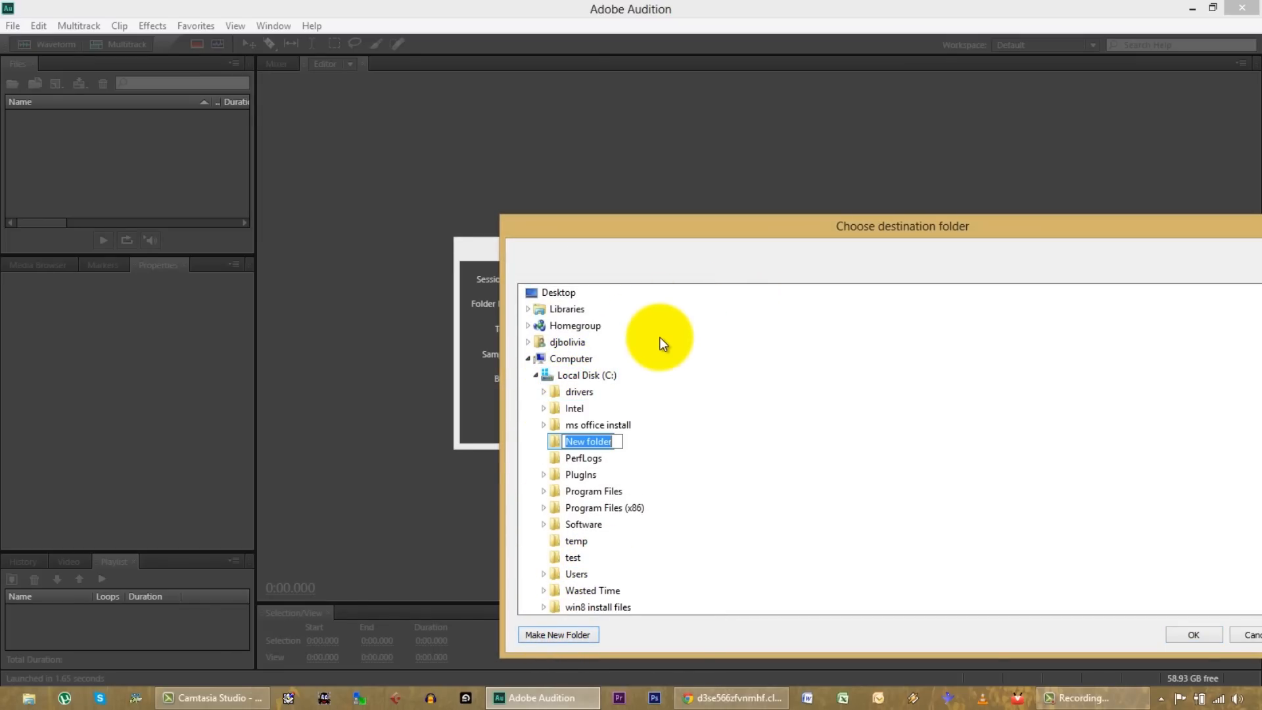
text(neil young)
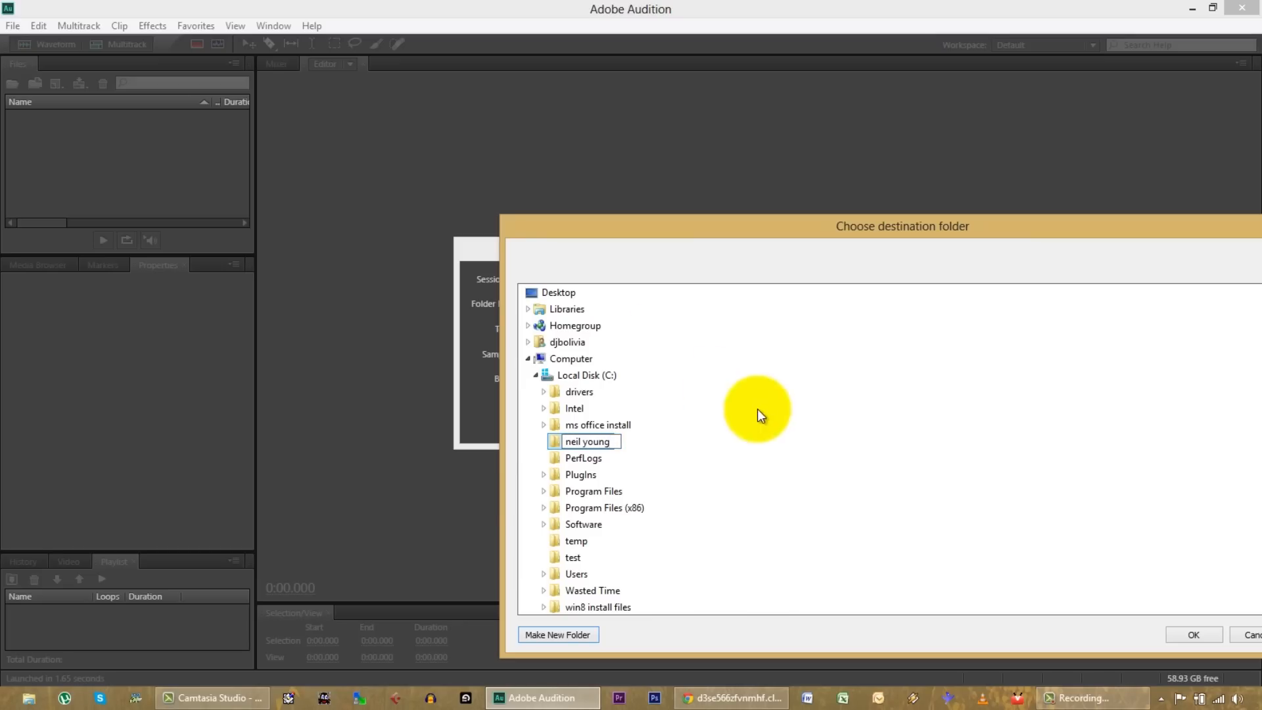
click(1199, 632)
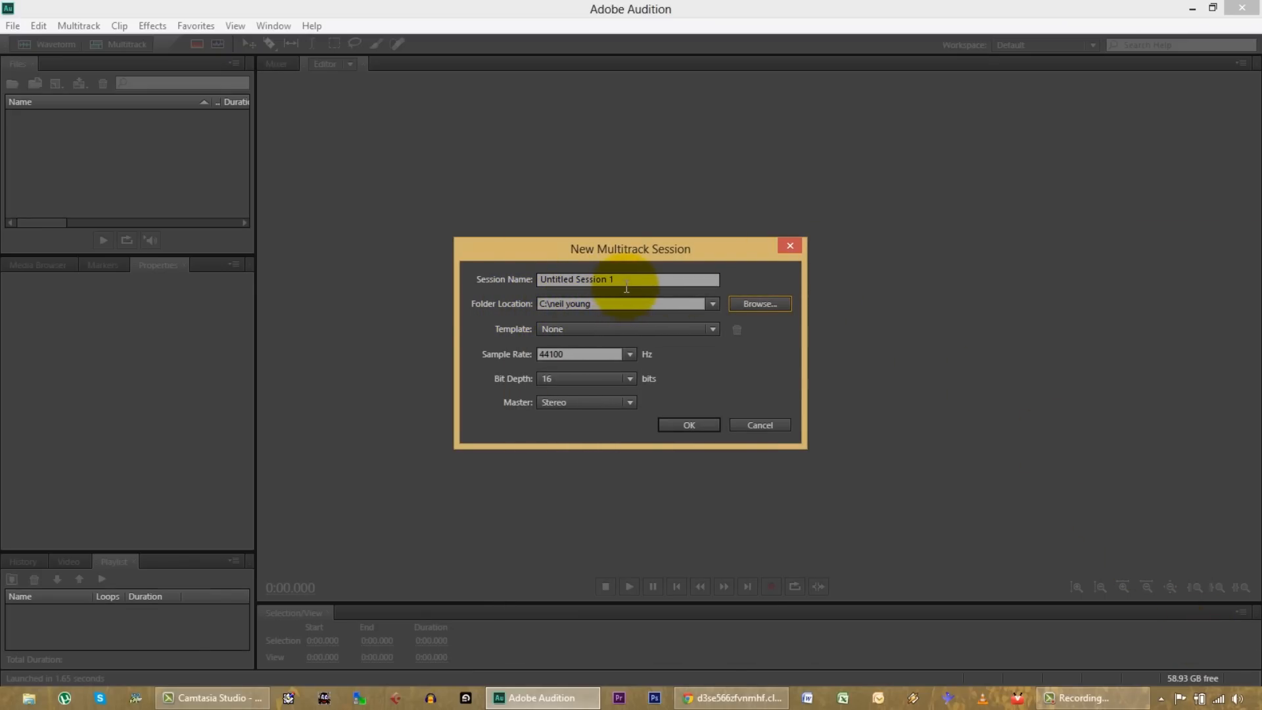
Step: Name the multitrack session ar 03 tutorial and create it
drag(626, 287, 437, 270)
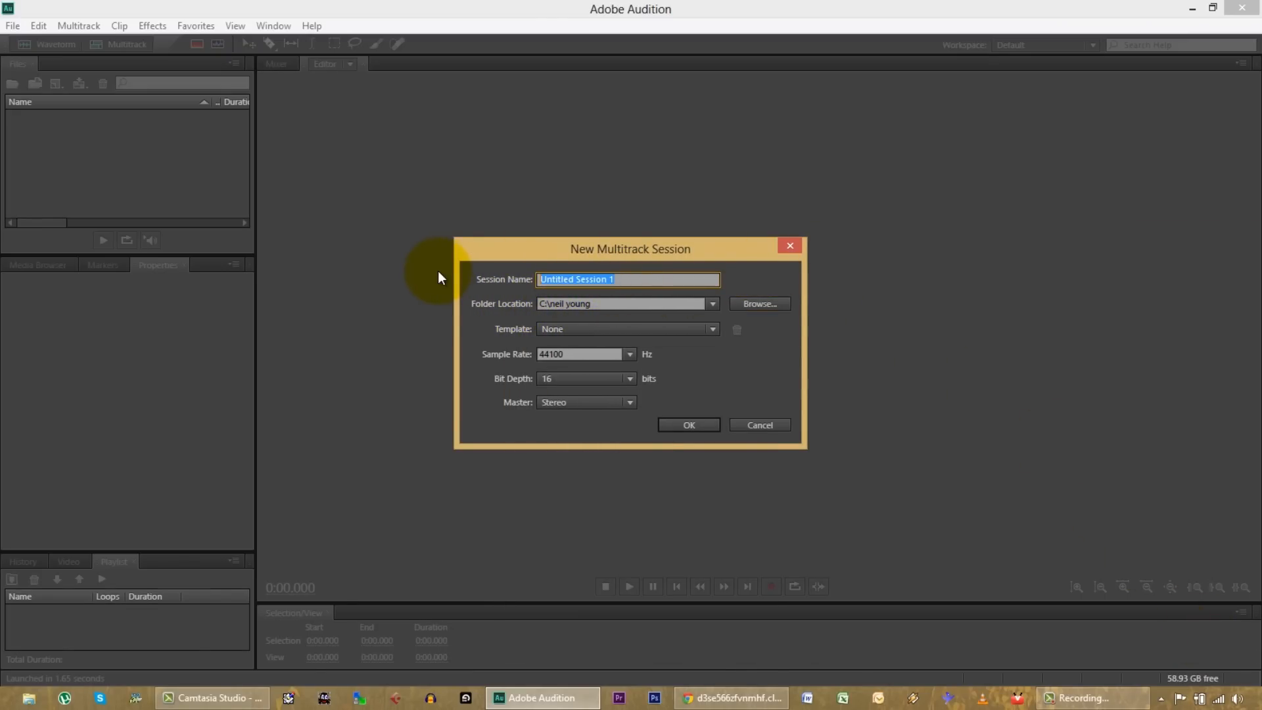
text(ar 03 tutorial)
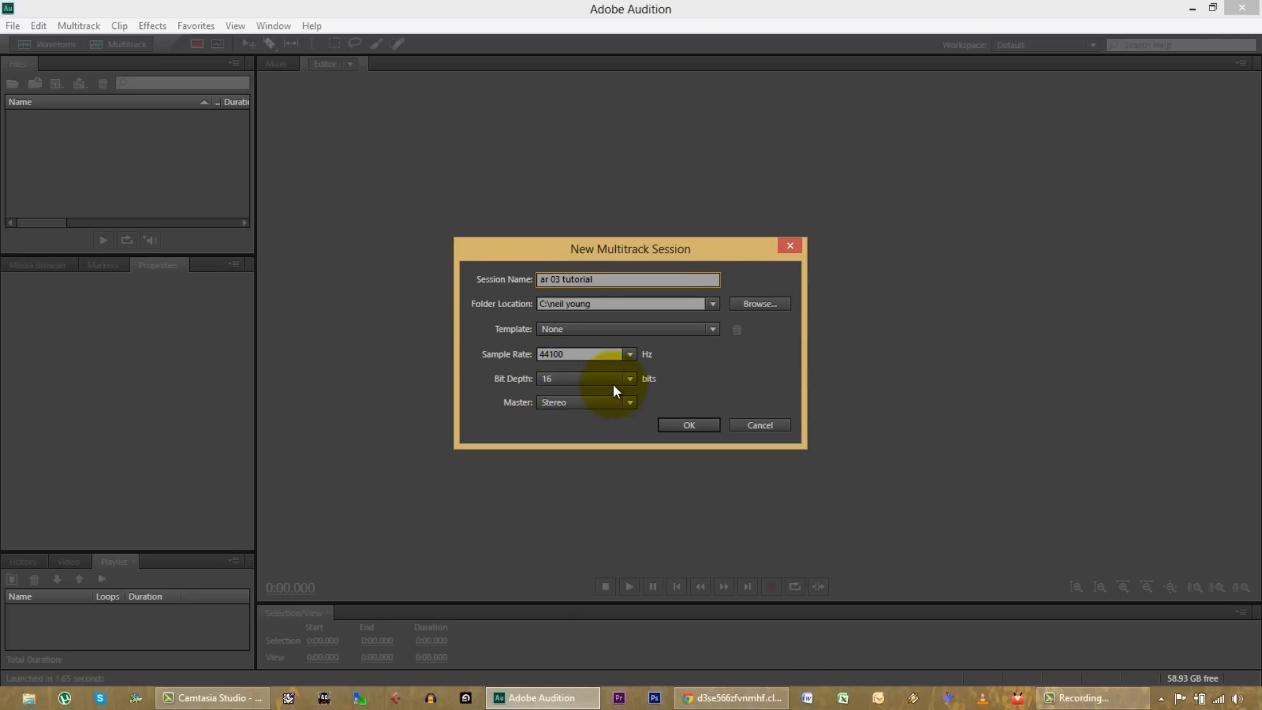
click(689, 425)
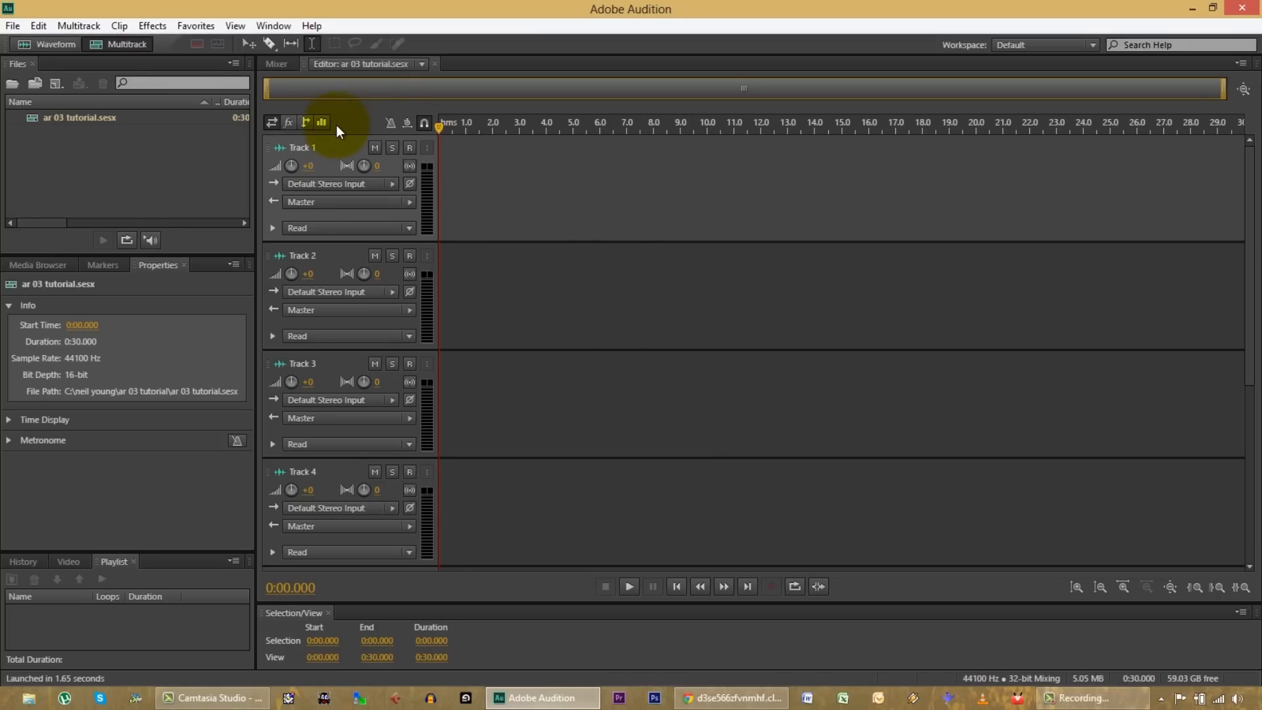
Step: Set Track 1's input to mono [03M] Line 3 and Track 2's input to mono [04M] Line 4
click(390, 184)
mouse_move(446, 206)
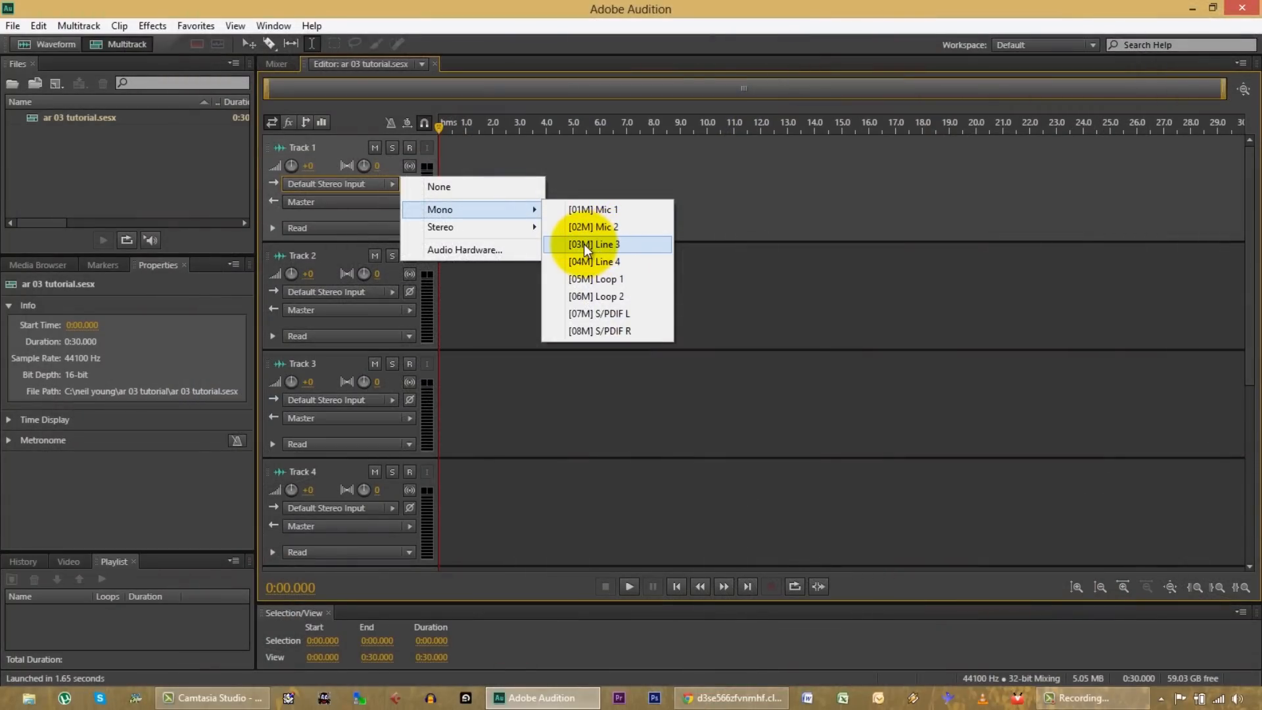
click(584, 243)
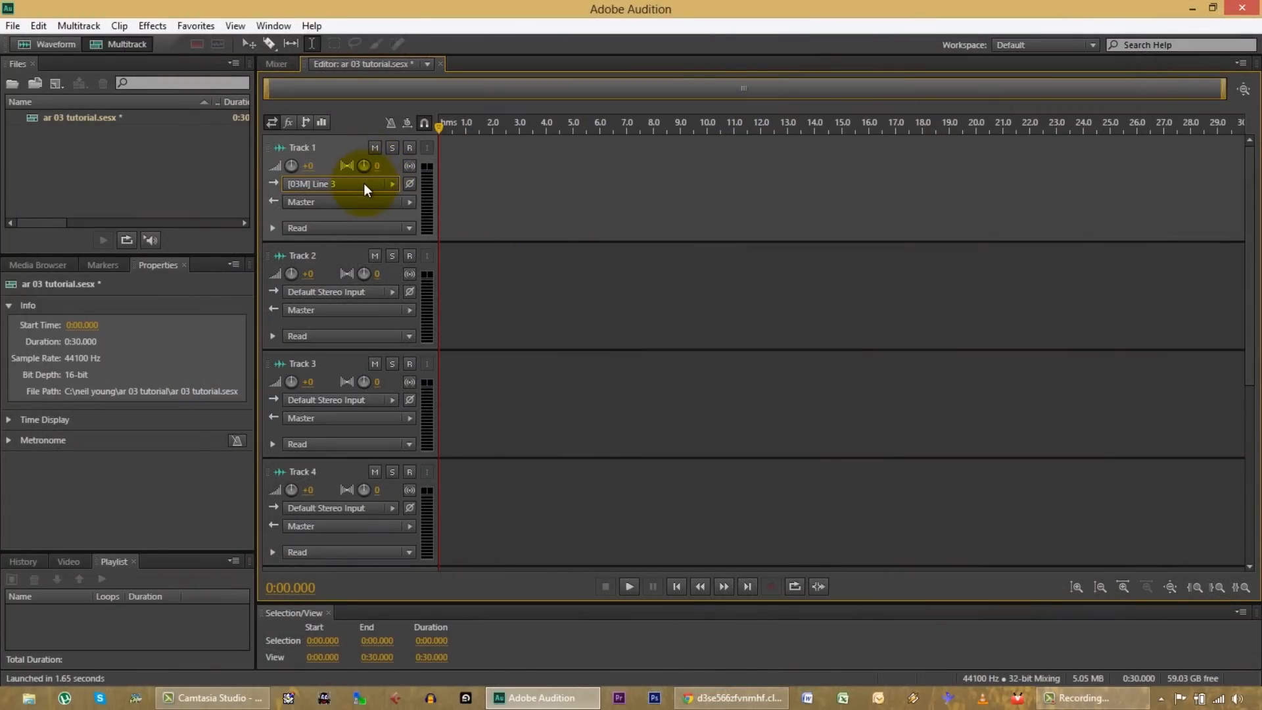
click(393, 291)
click(440, 316)
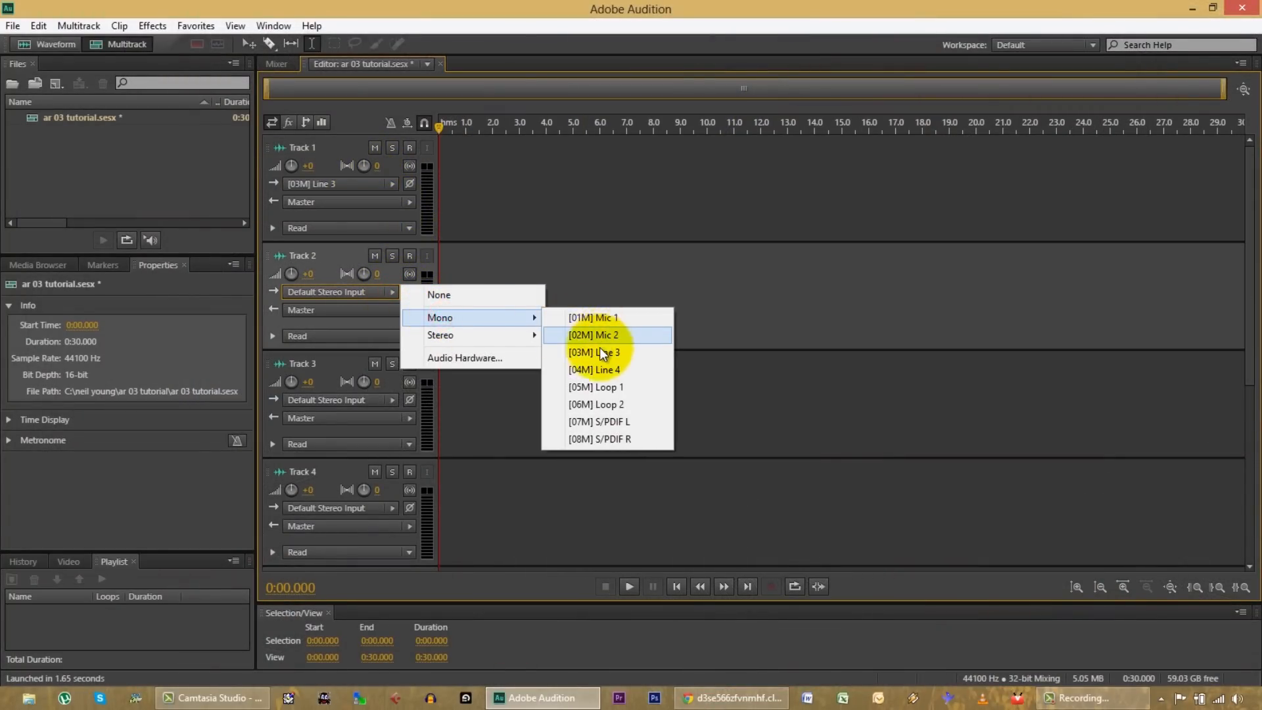
click(597, 368)
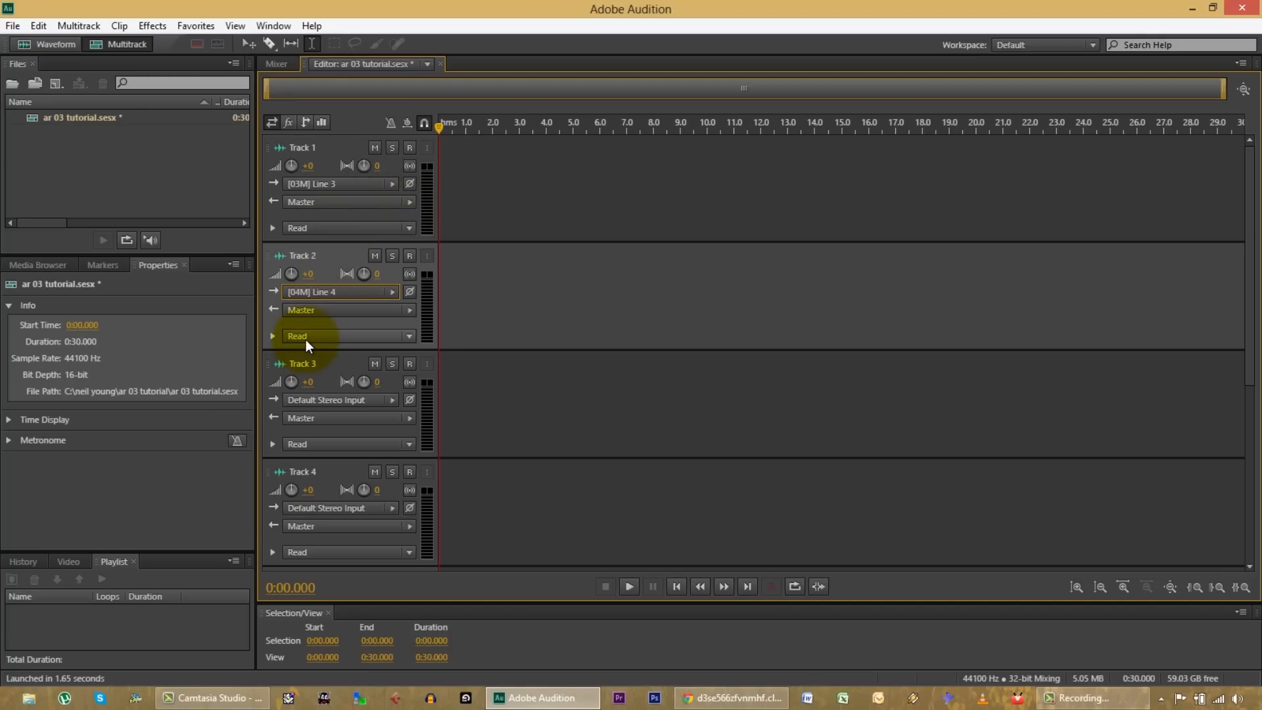
Step: Arm Track 2 and Track 1 for recording
click(409, 256)
click(410, 149)
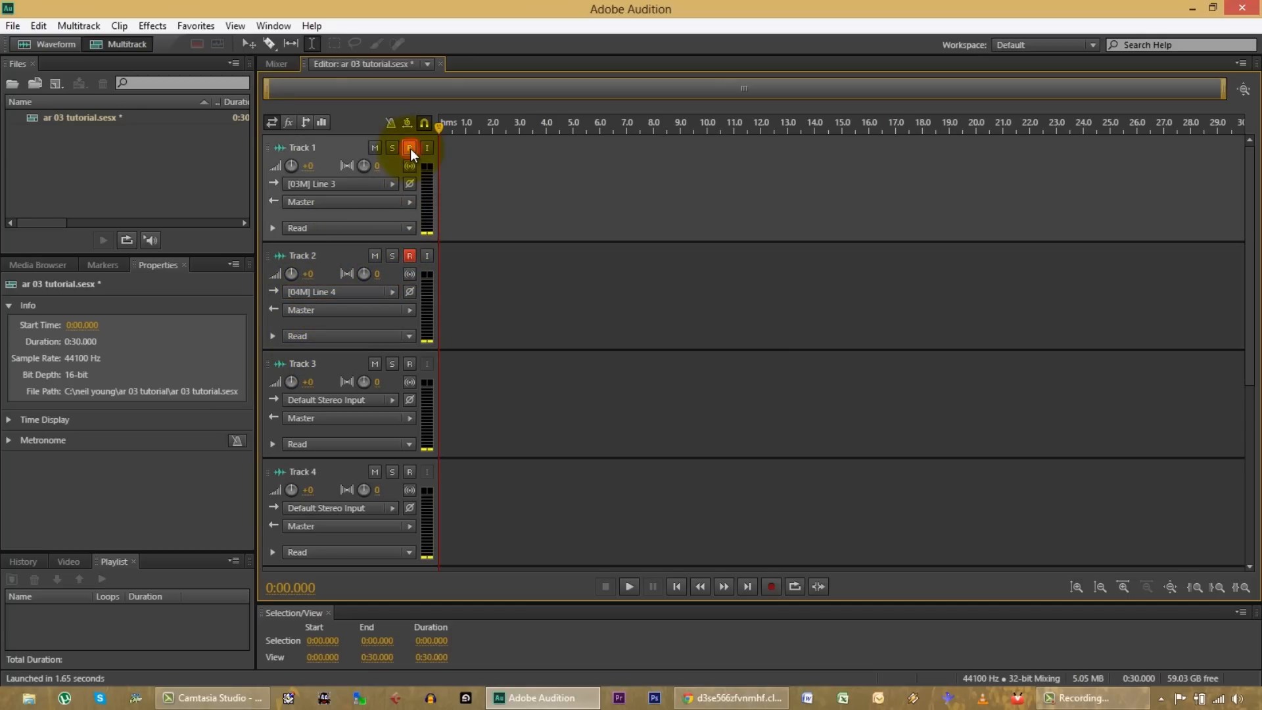